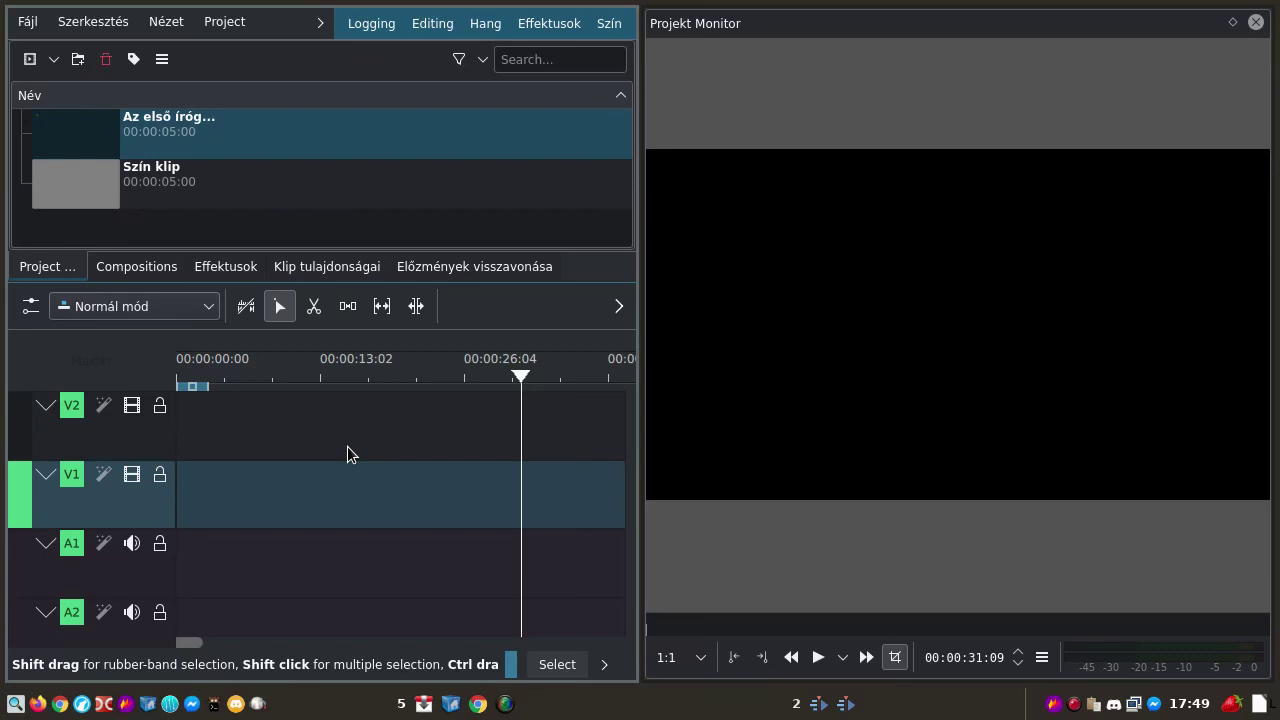
Place the grey Szín klip at the start of track V1, filling about 41 seconds of the timeline.
left_click_drag(76, 184, 623, 502)
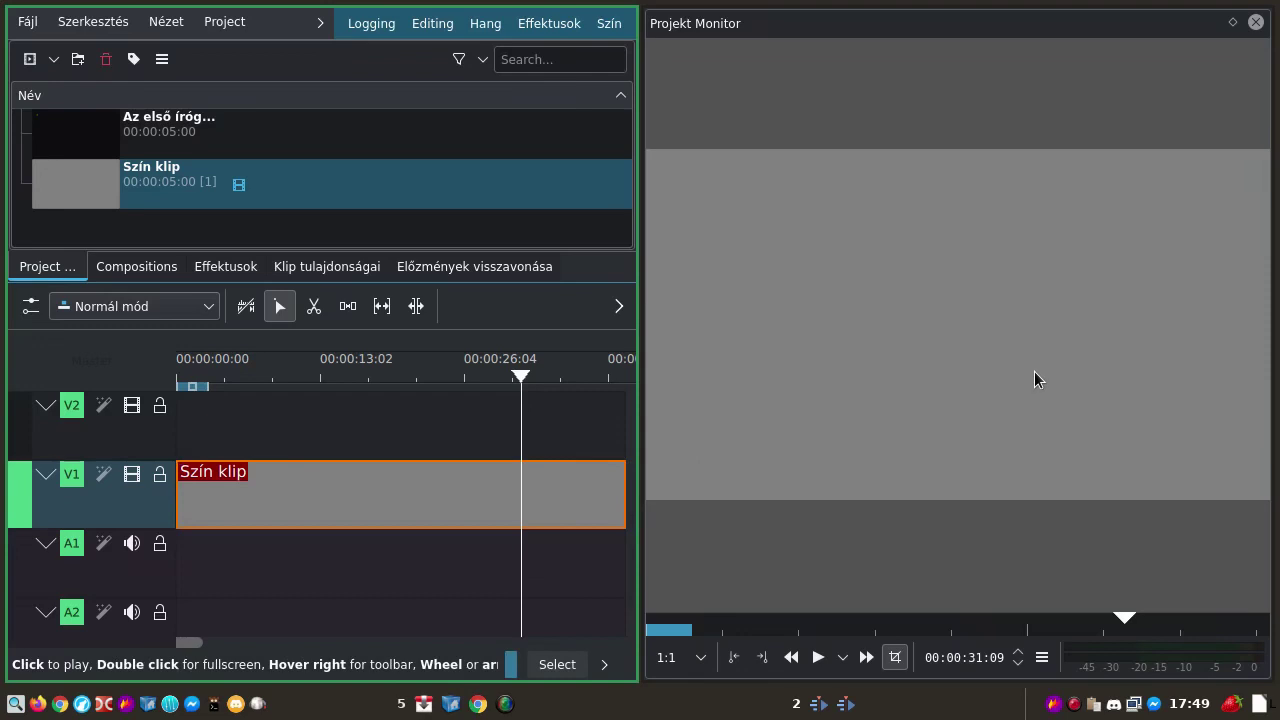
left_click(54, 62)
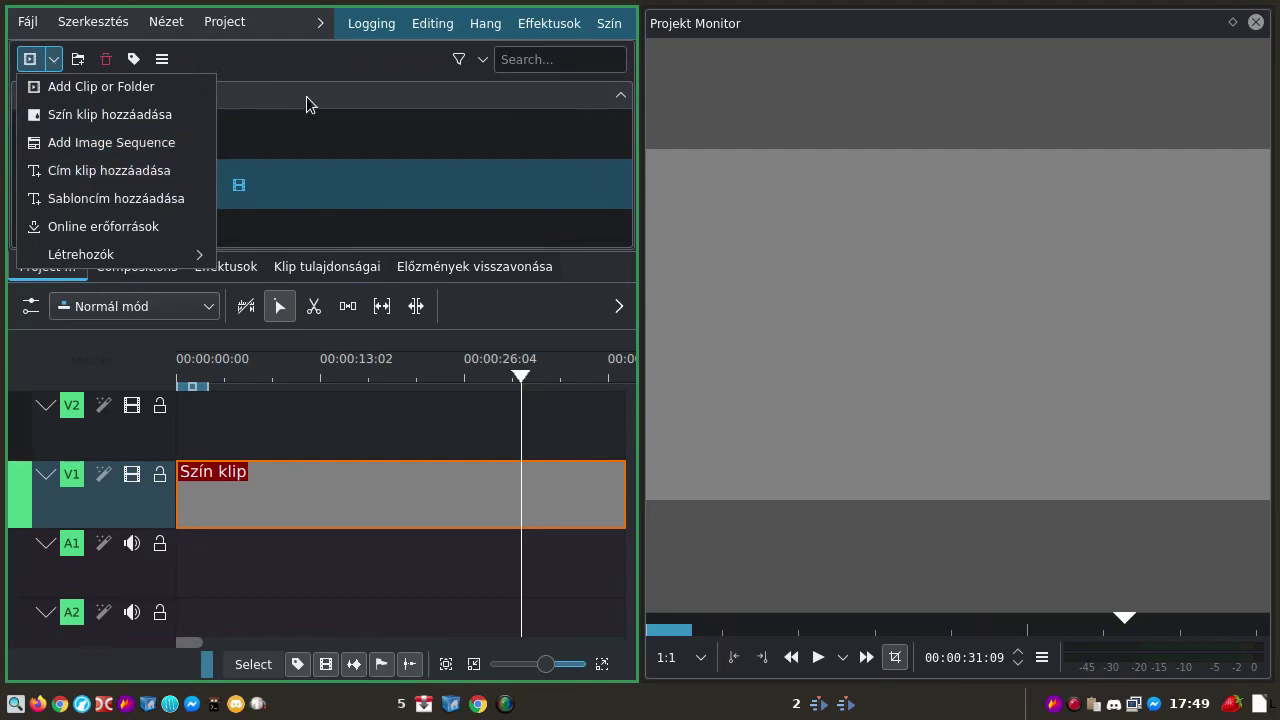
left_click(360, 133)
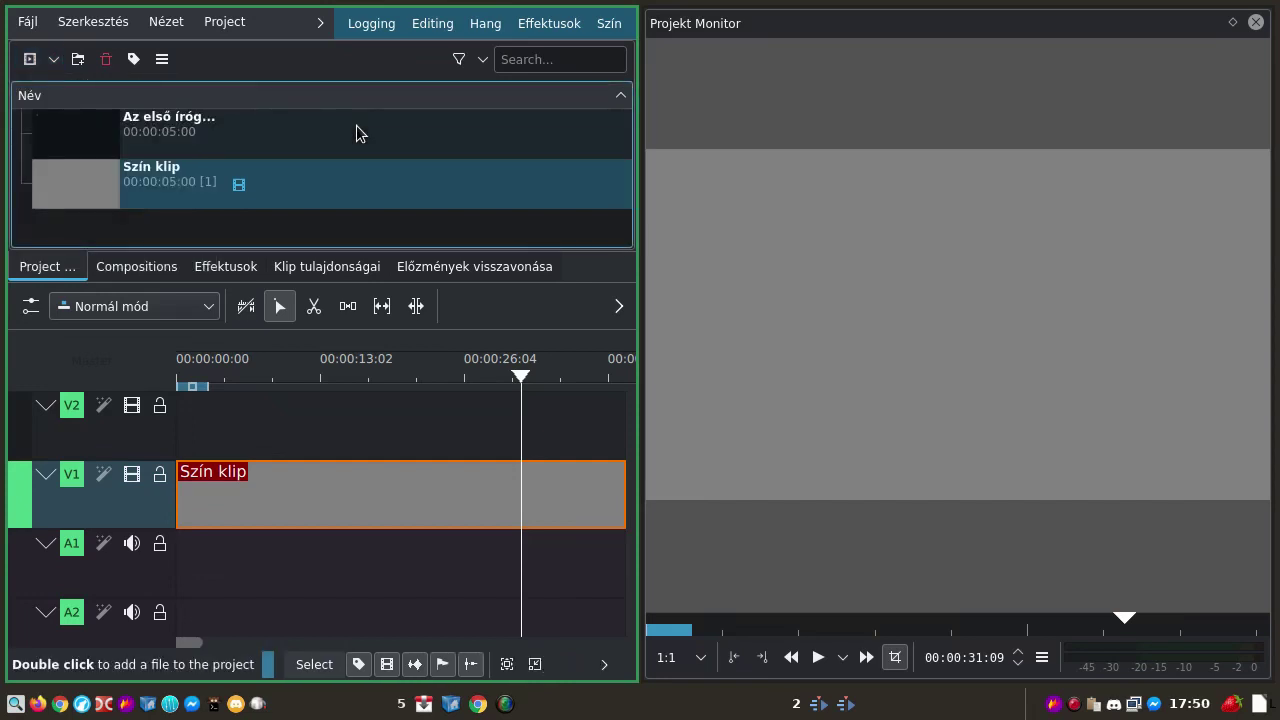
Set the Seed of the typewriter effect on the title's text to 3, keeping expansion by char, and update the title.
double_click(141, 144)
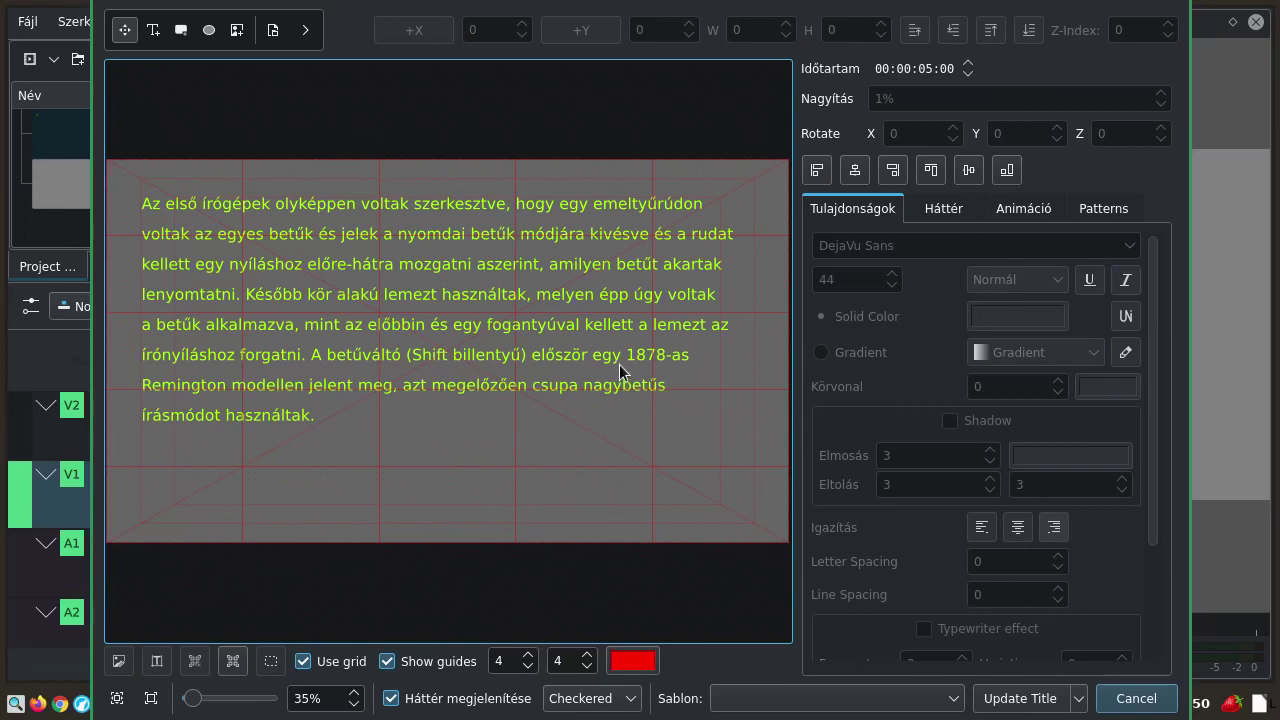
left_click(597, 340)
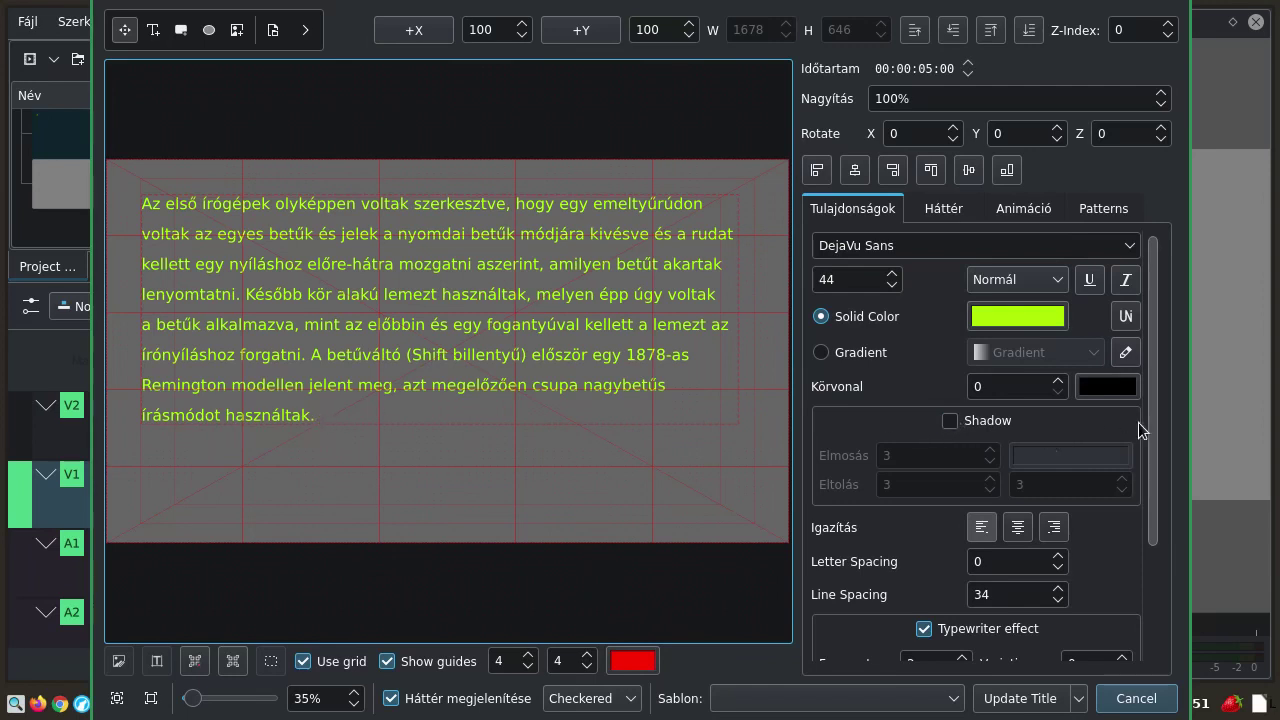
left_click_drag(1151, 410, 1159, 578)
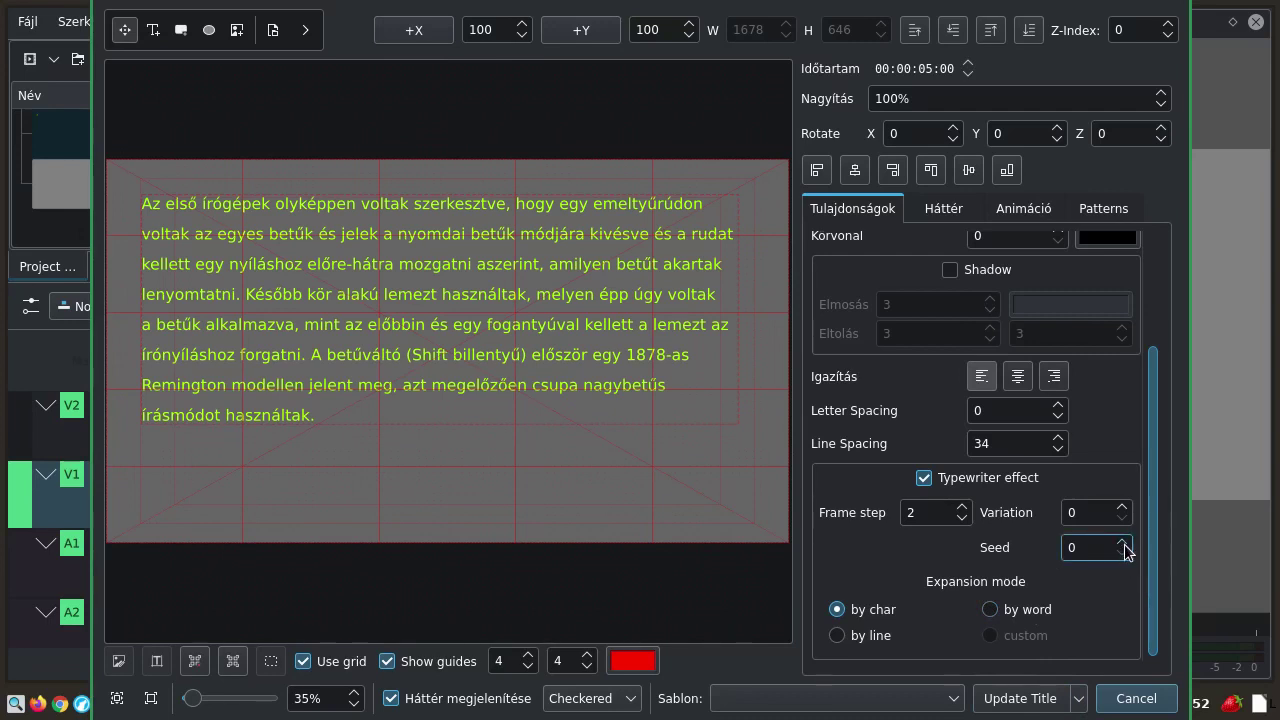
scroll(1124, 550, "up", 3)
left_click(997, 639)
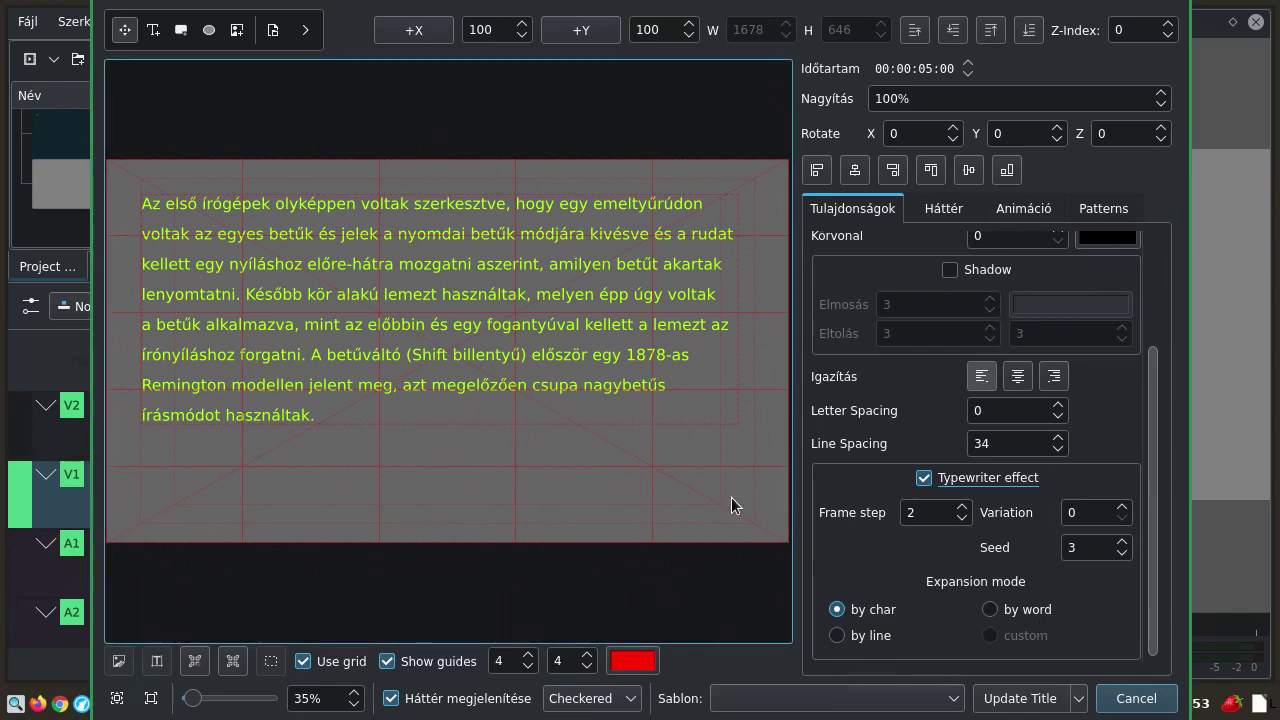
left_click(1005, 698)
Place the title clip at the start of track V2 and preview its typewriter animation from the beginning.
left_click(178, 122)
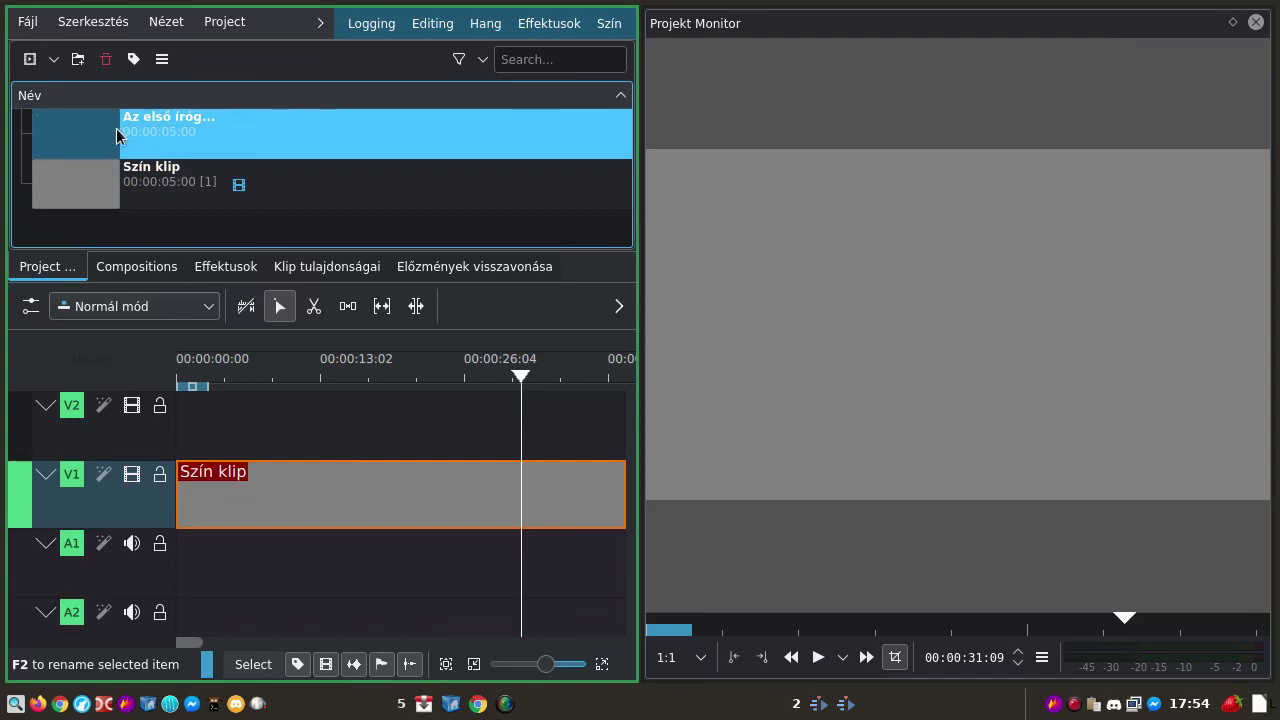
left_click_drag(120, 131, 168, 428)
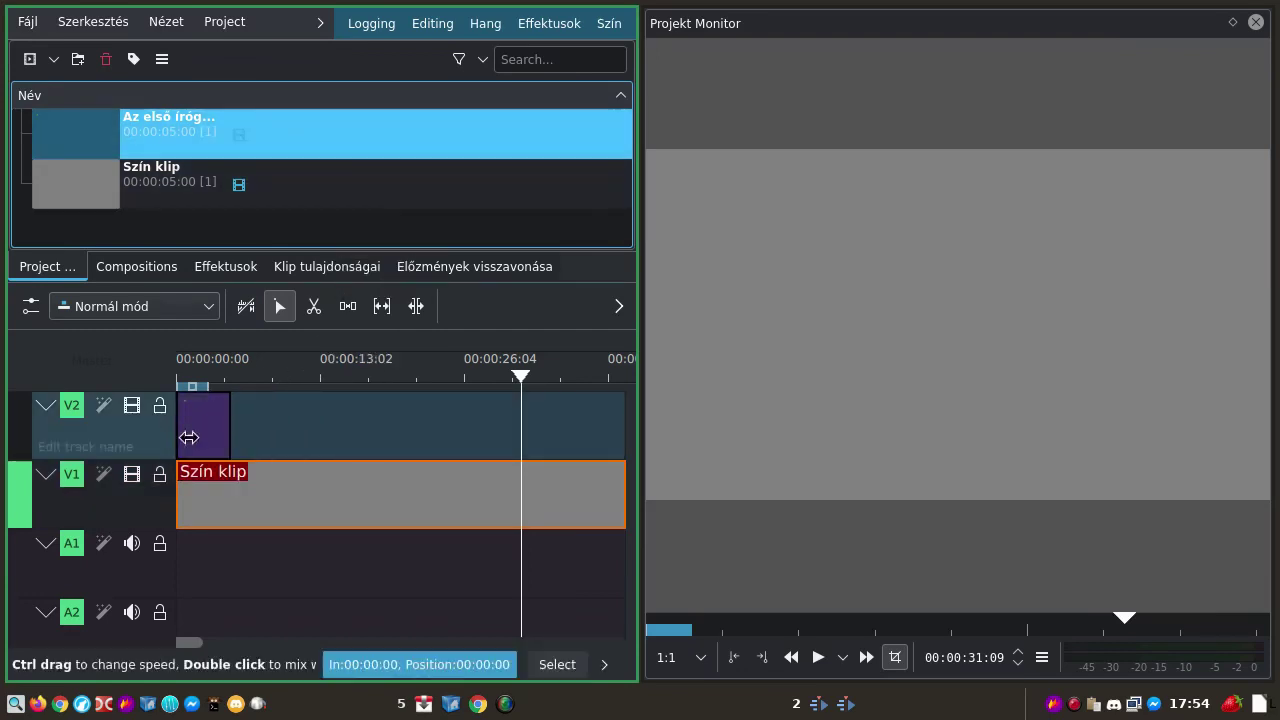
left_click(209, 374)
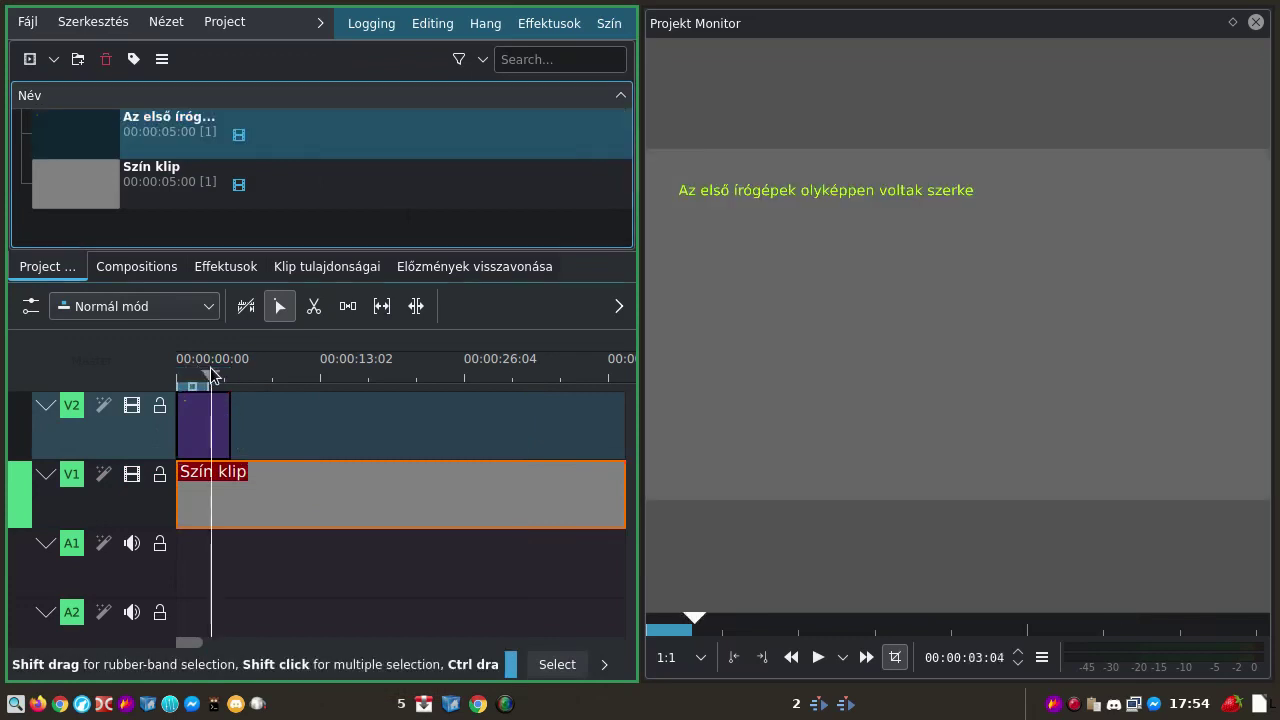
left_click(193, 375)
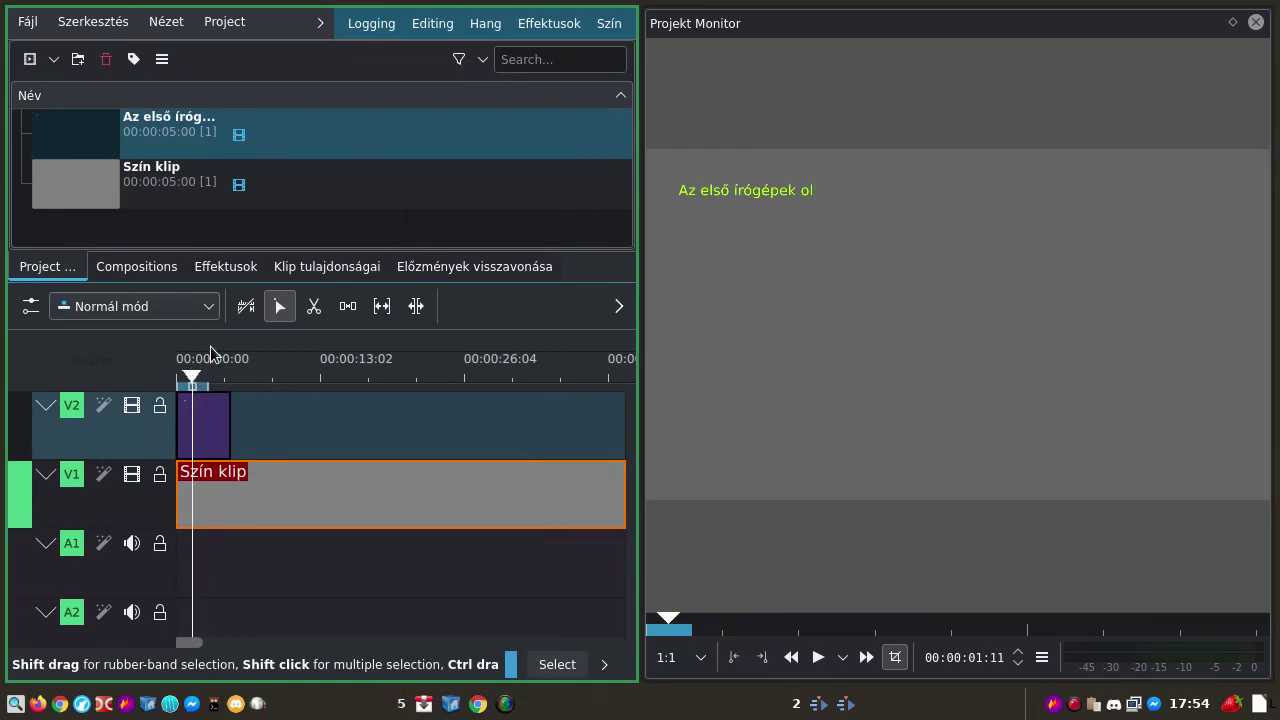
key("Home")
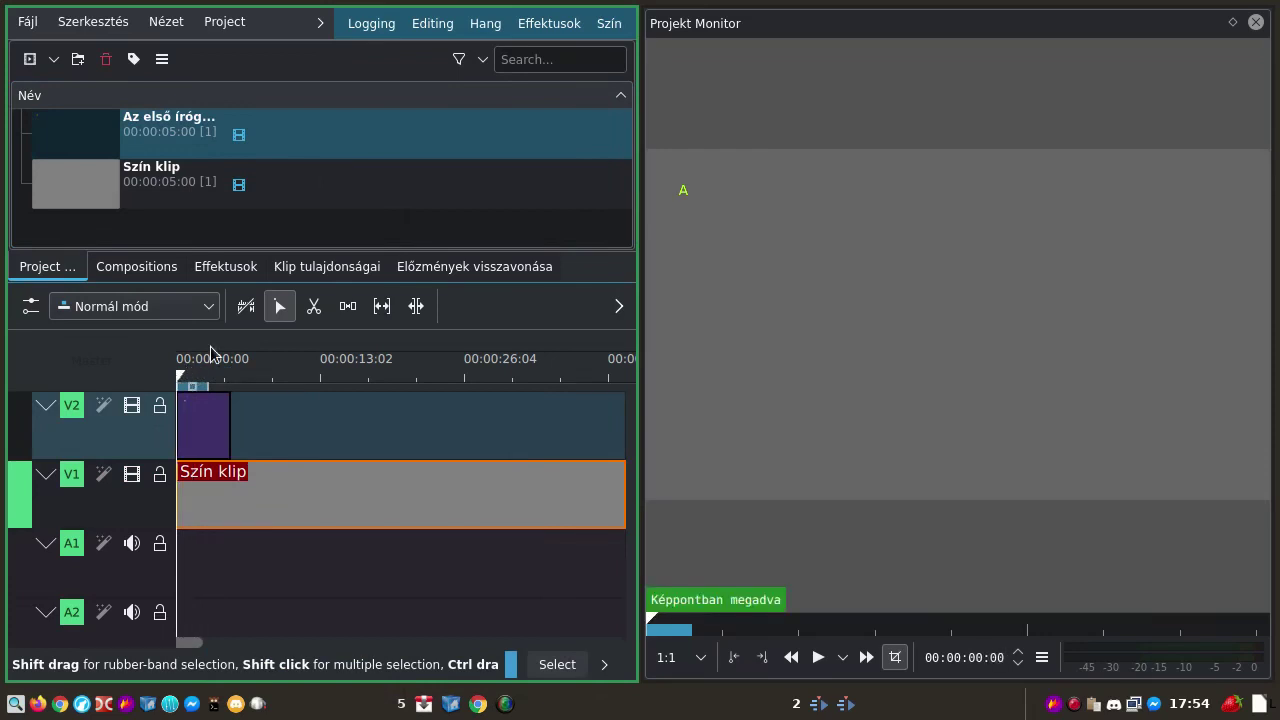
left_click(830, 321)
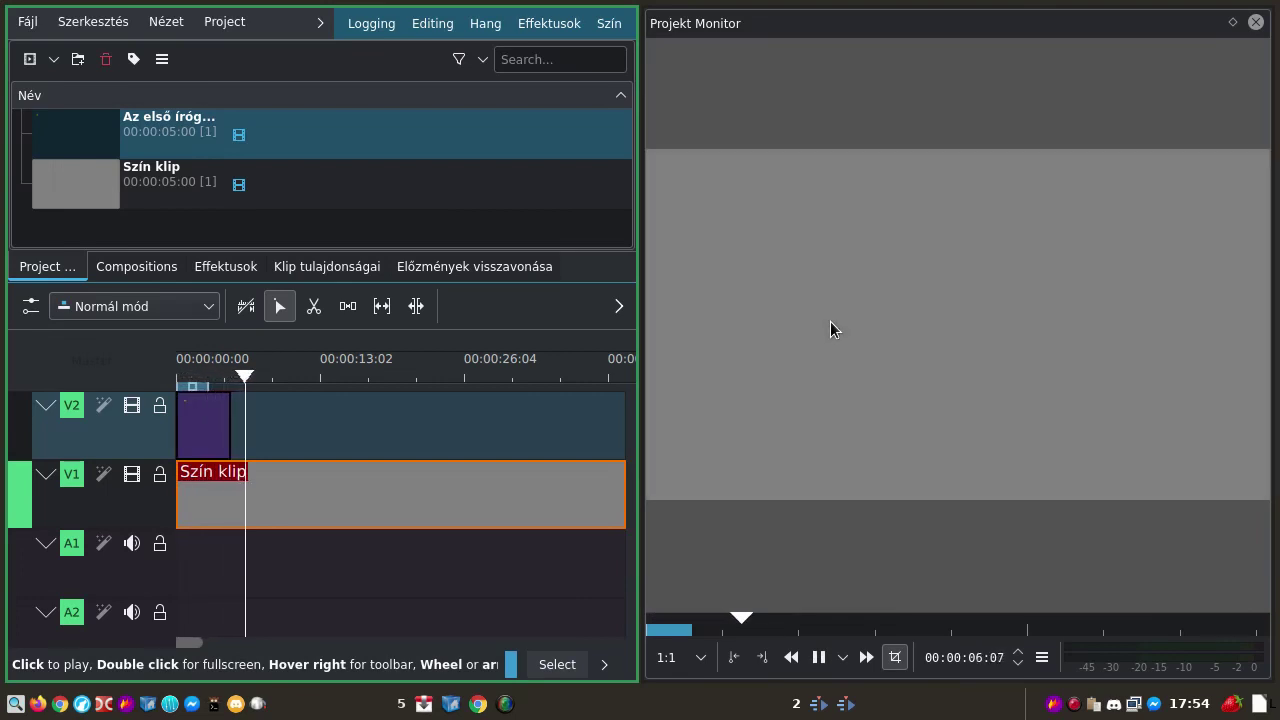
left_click(830, 321)
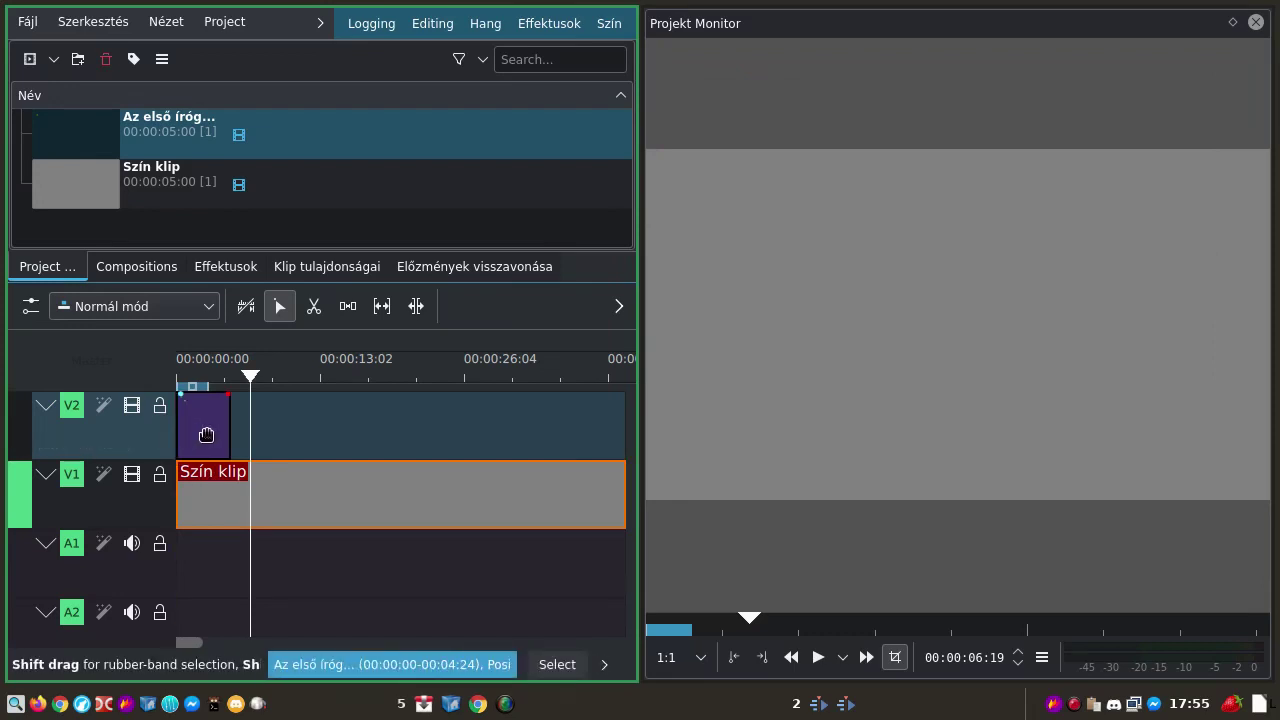
Lengthen the title clip on V2 to match the end of the Szín klip and preview its final part.
left_click_drag(229, 432, 582, 449)
left_click(551, 397)
left_click(551, 377)
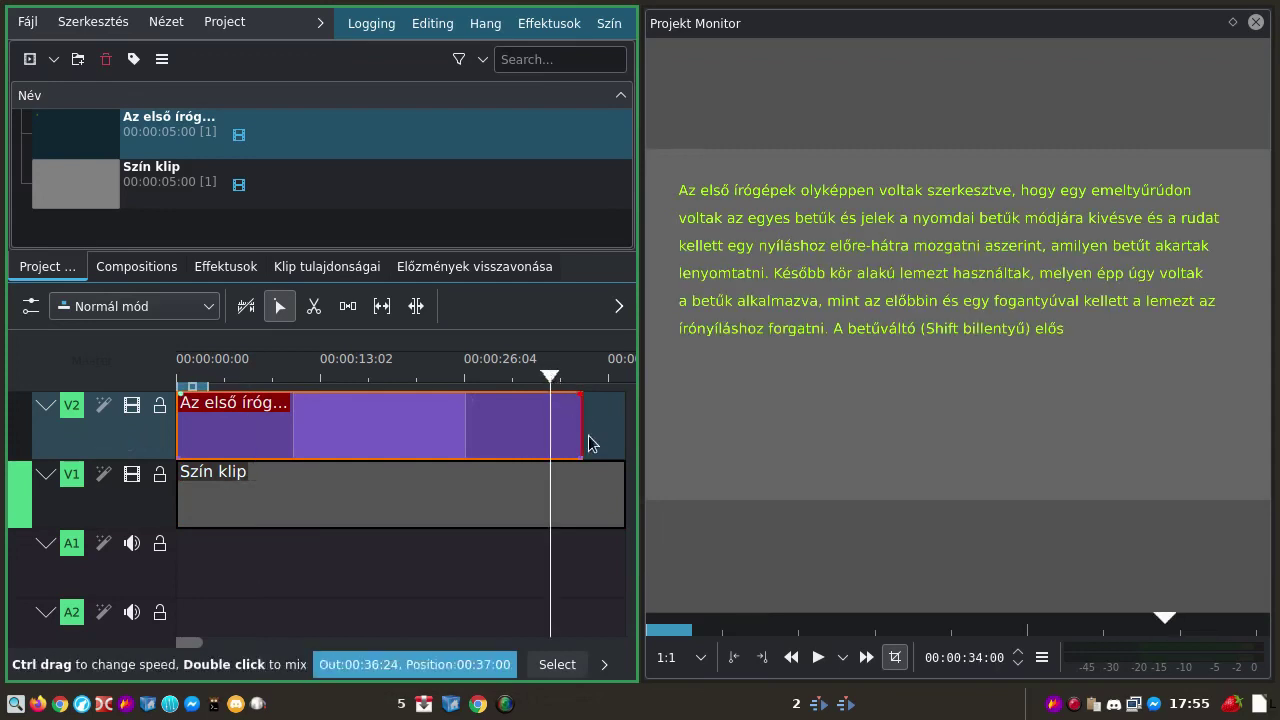
left_click_drag(583, 428, 621, 423)
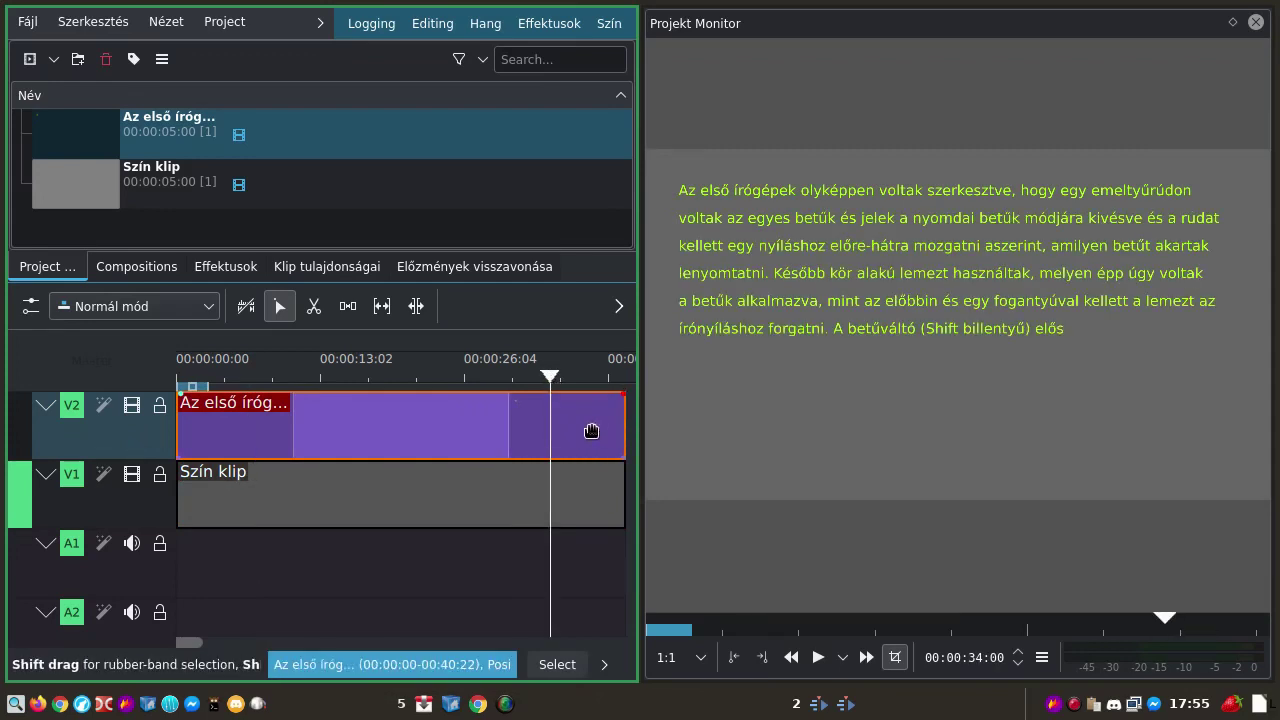
left_click_drag(545, 390, 592, 388)
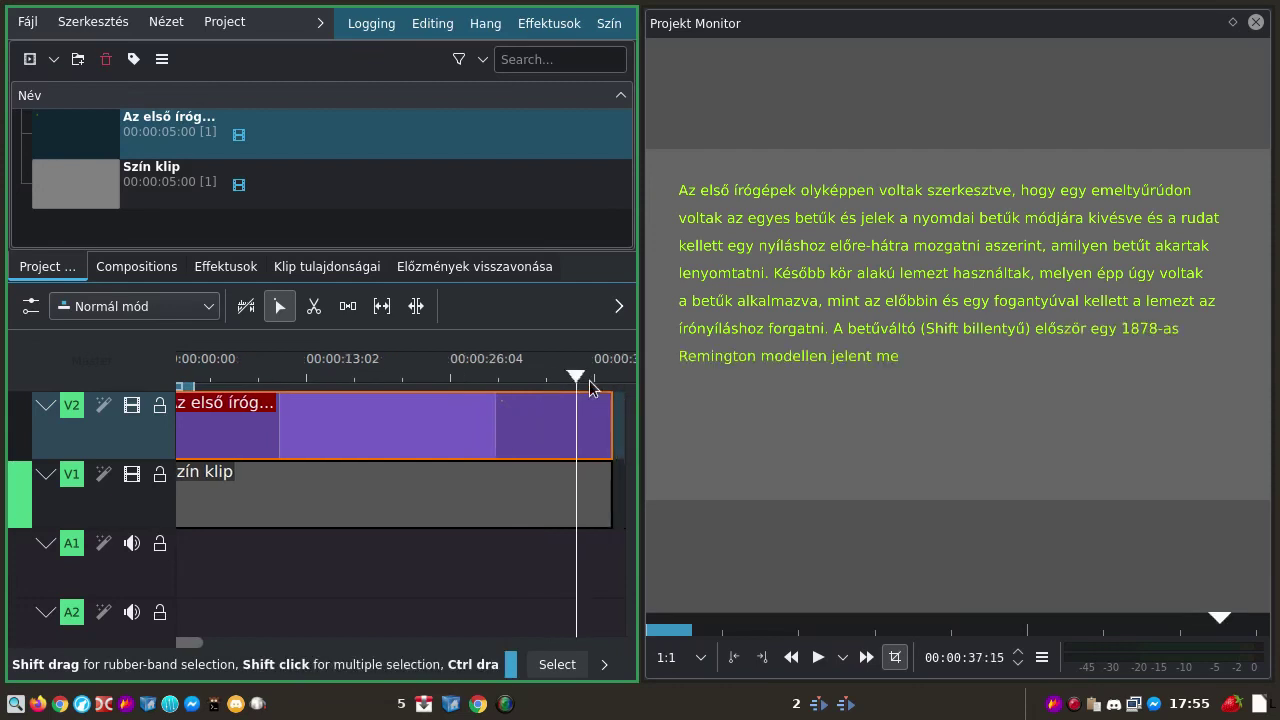
key("space")
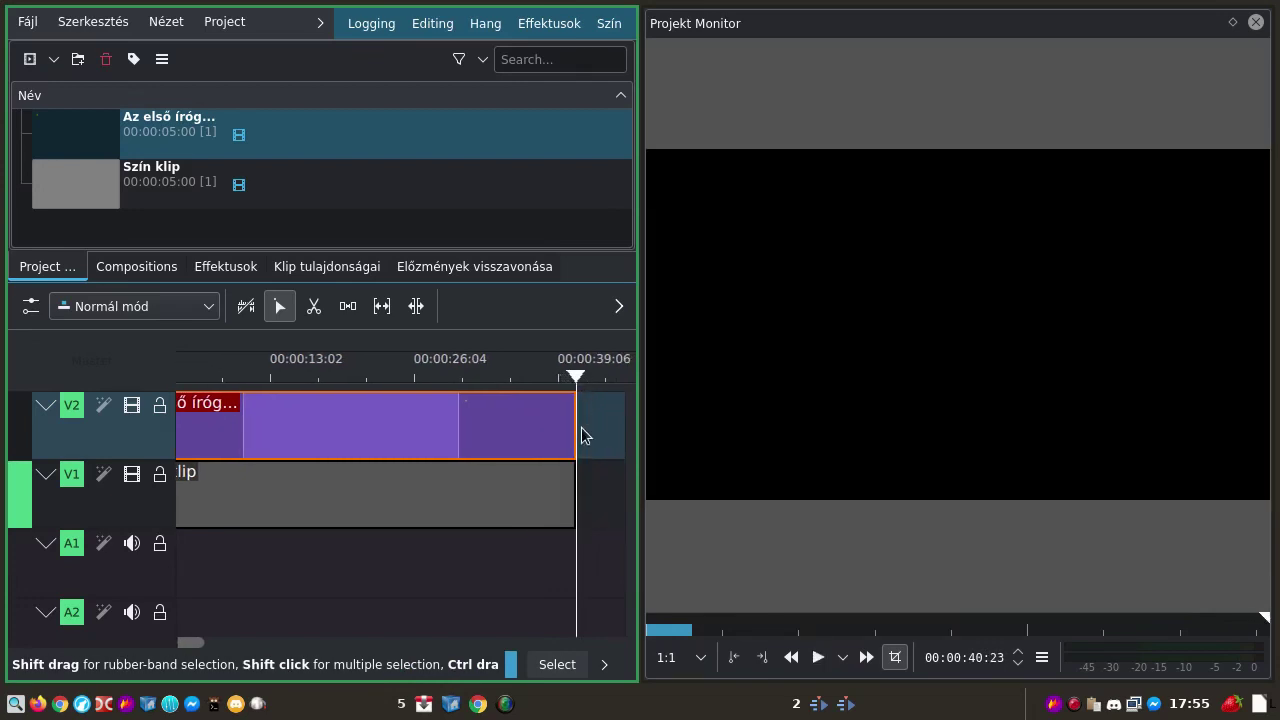
Extend the title clip on V2 and the Szín klip on V1 to 47 seconds, and preview the ending.
left_click_drag(574, 426, 646, 429)
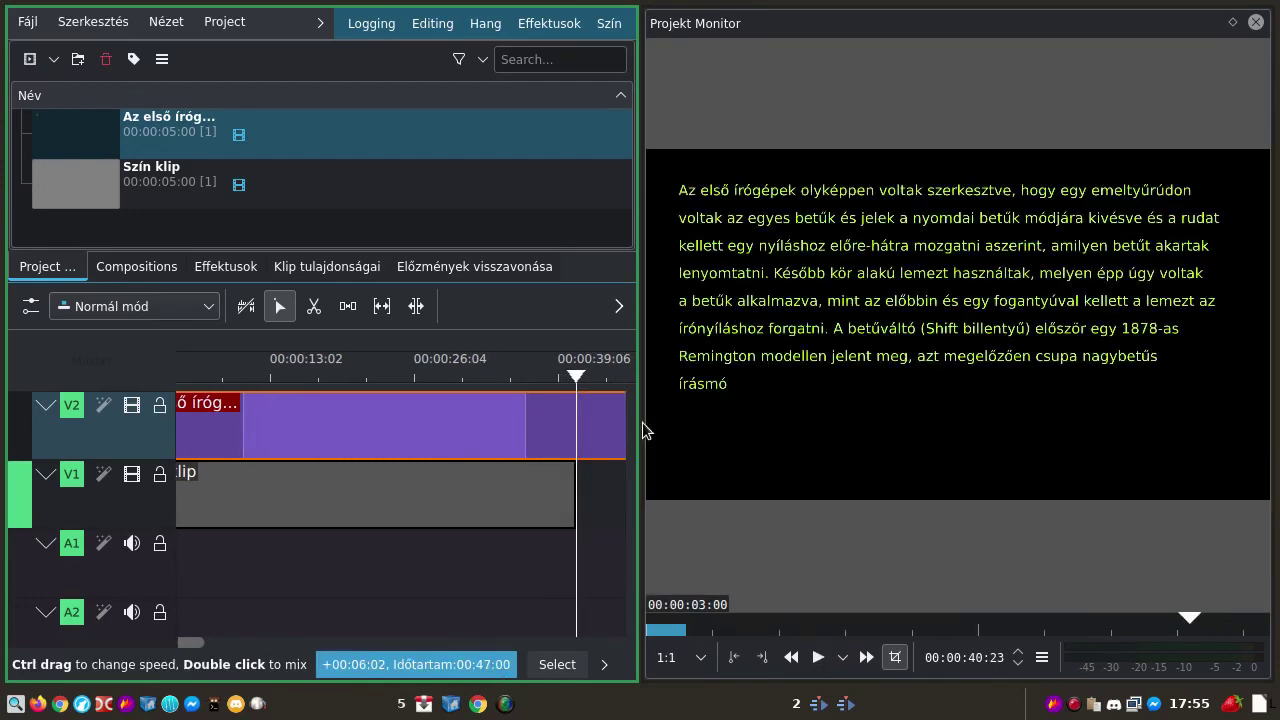
left_click_drag(571, 486, 640, 491)
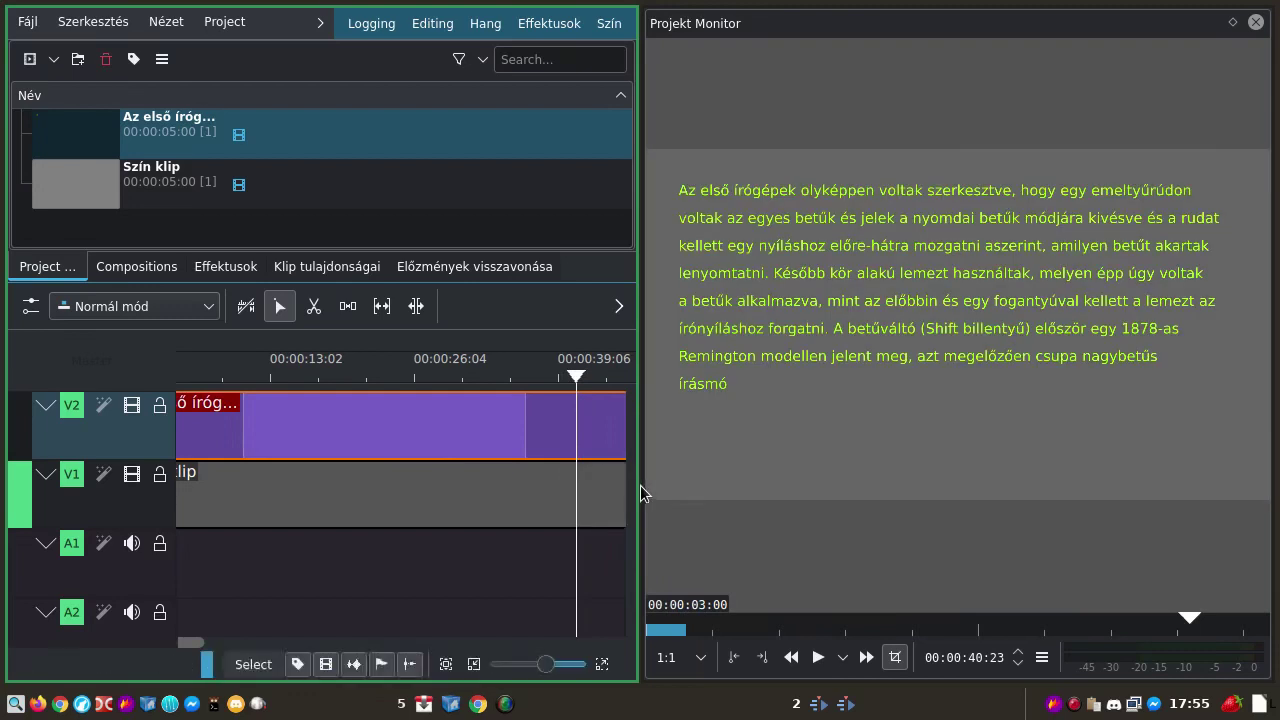
key("space")
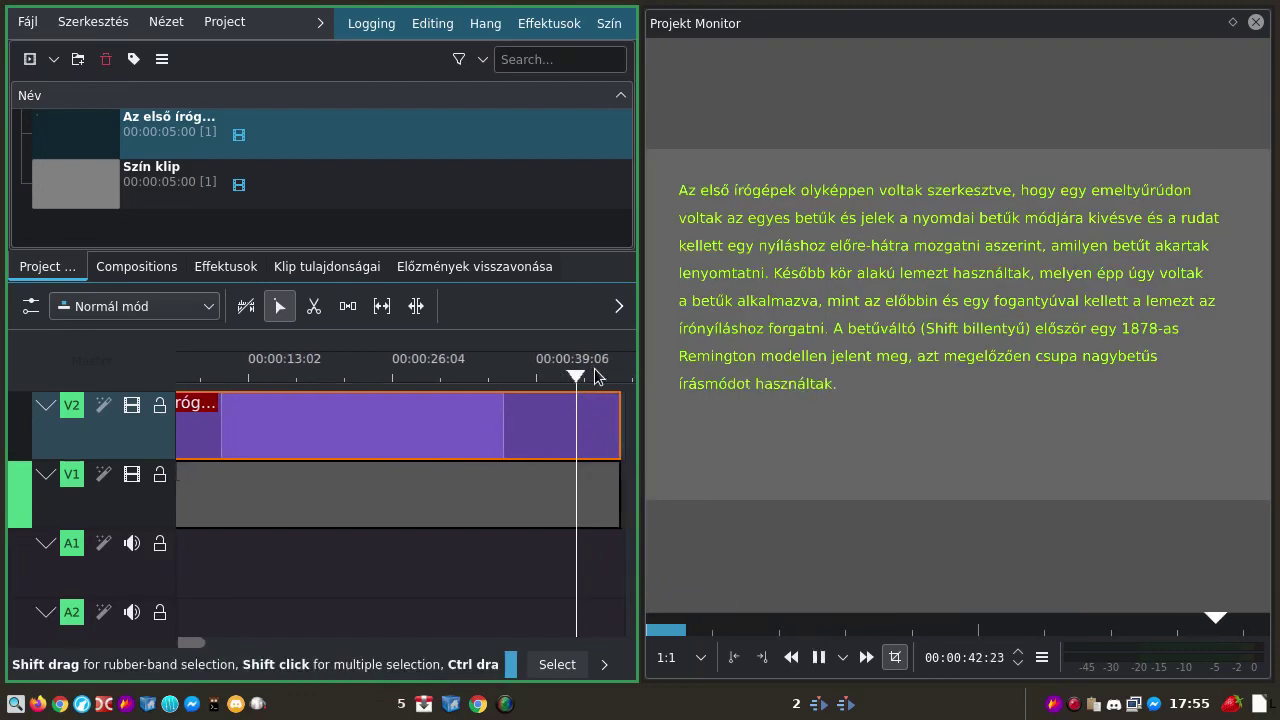
left_click(481, 376)
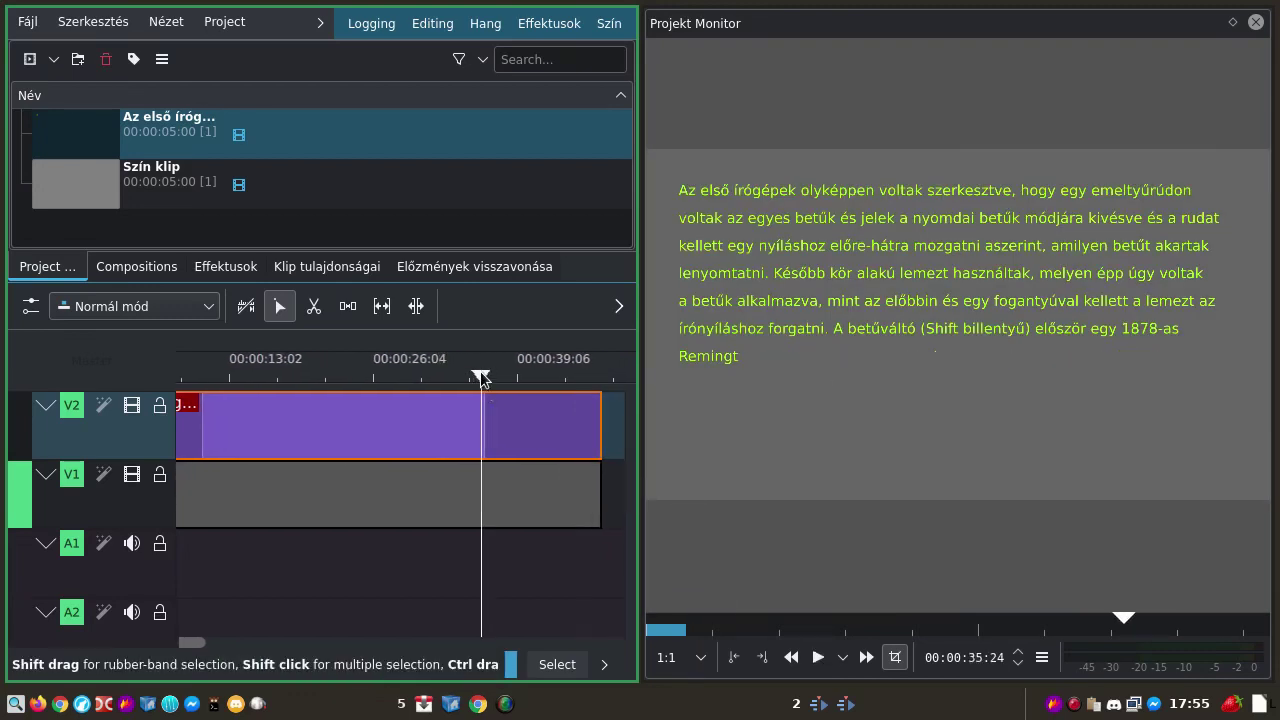
key("space")
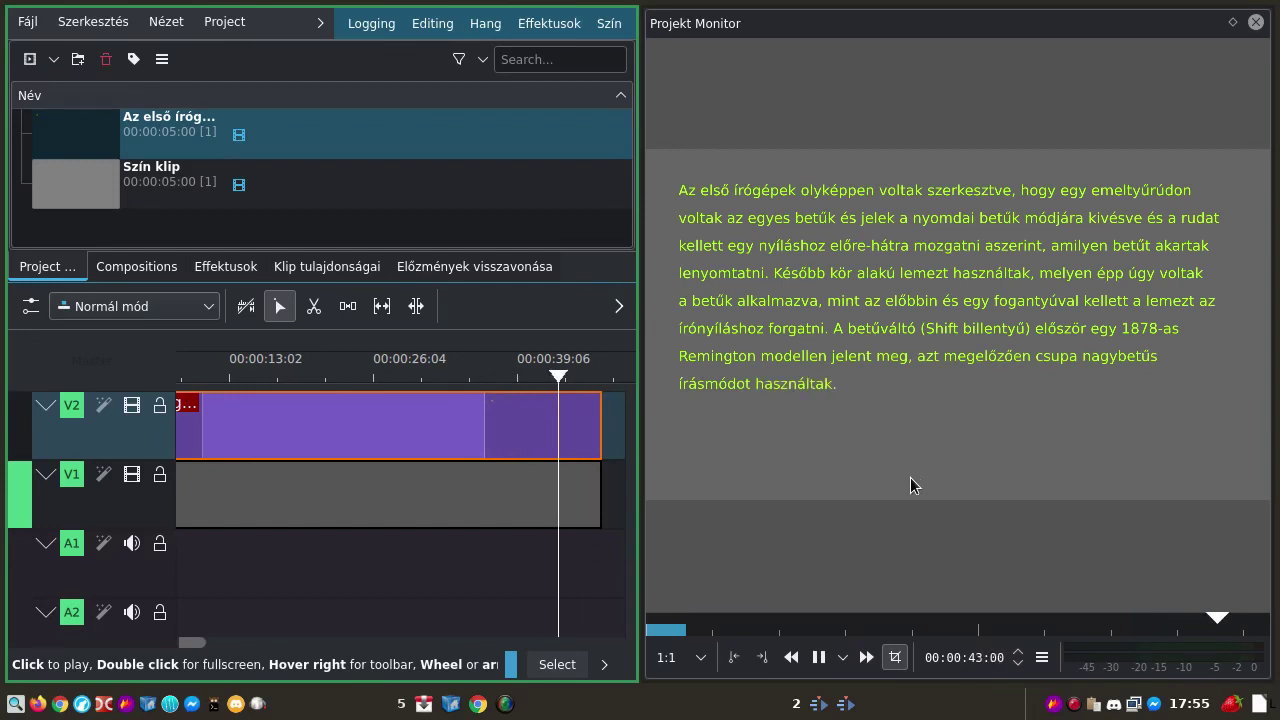
key("space")
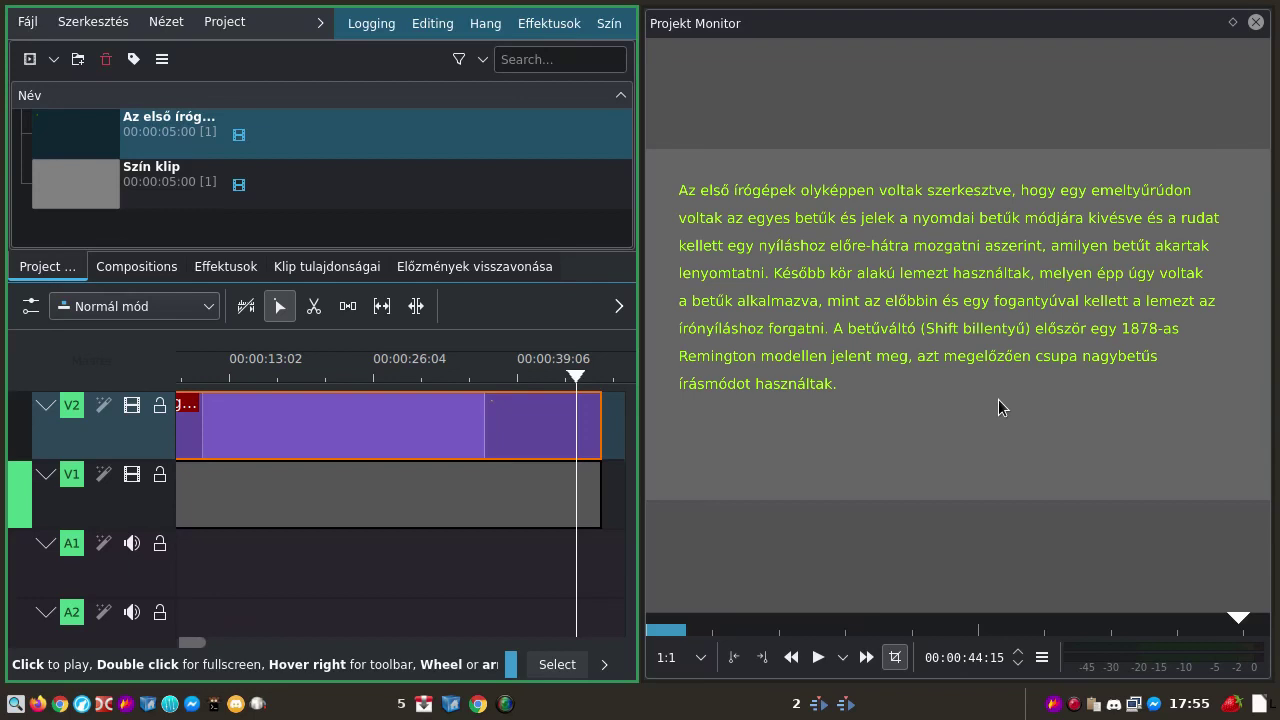
Add a short fade-out at the end of the title clip on V2 and preview it.
left_click_drag(597, 400, 578, 401)
left_click(580, 370)
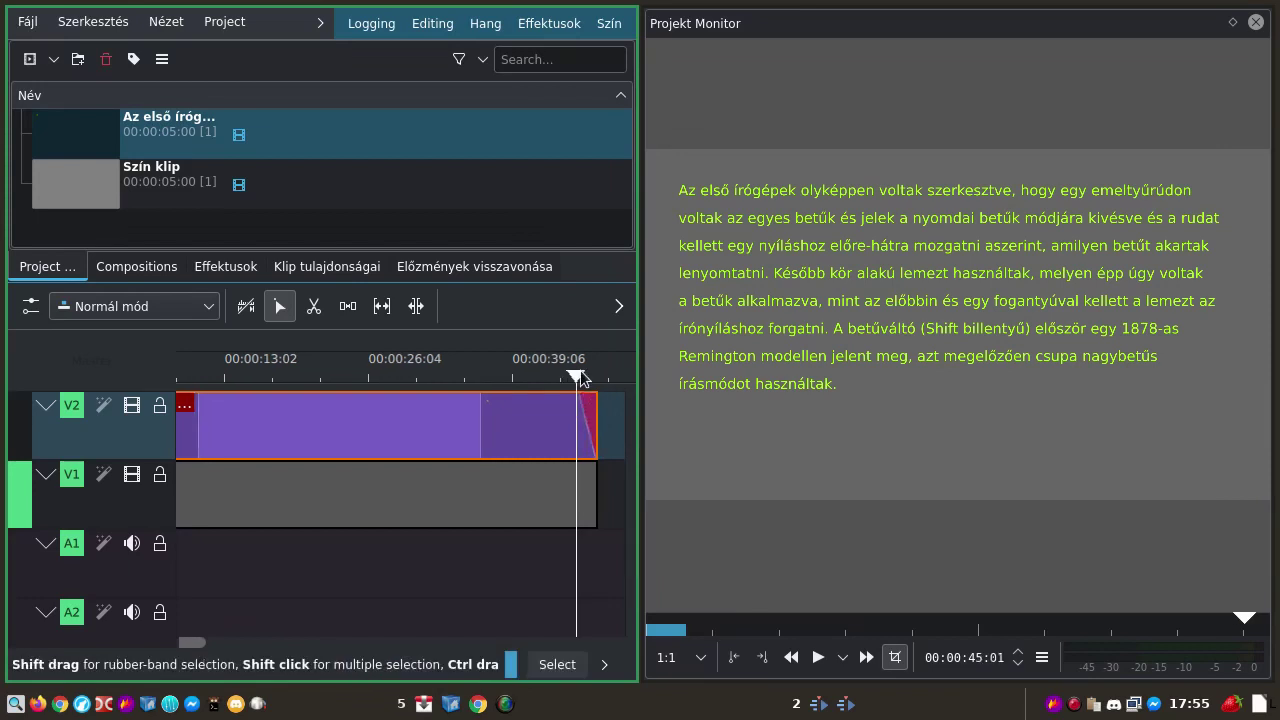
key("space")
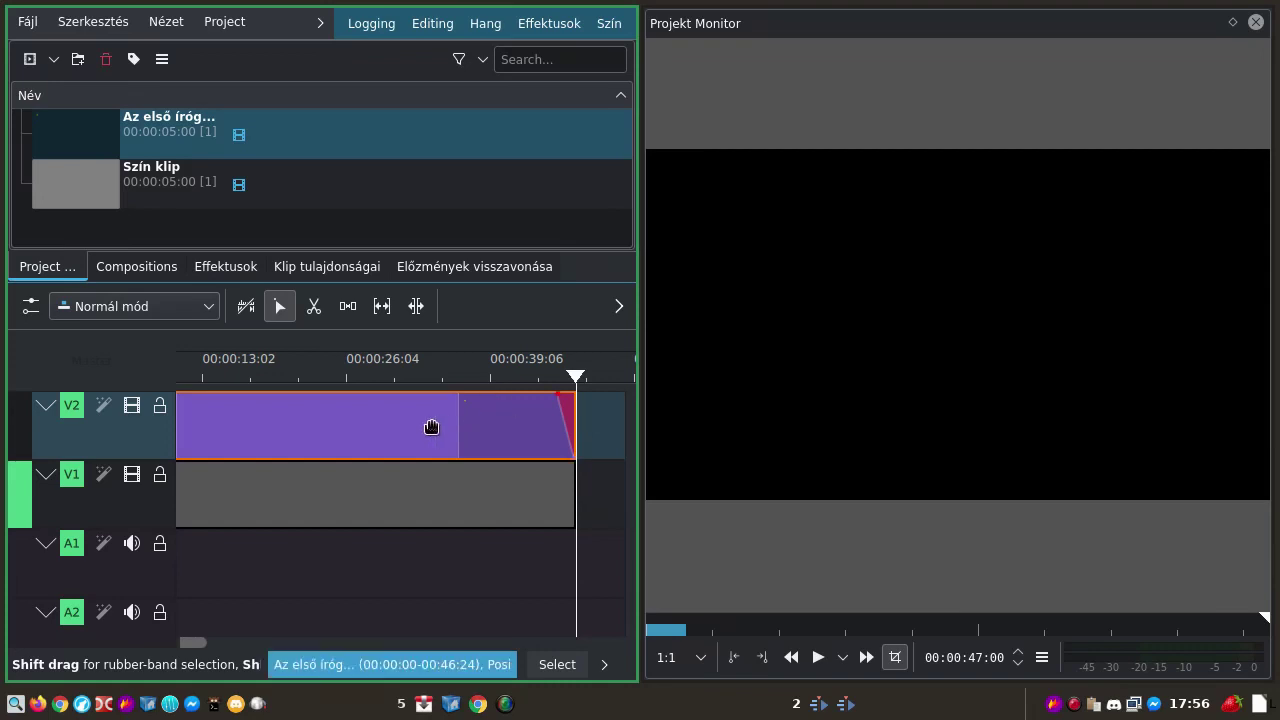
Switch the title's typewriter expansion mode to by word, update the title and preview it from the start.
double_click(313, 428)
scroll(917, 640, "down", 3)
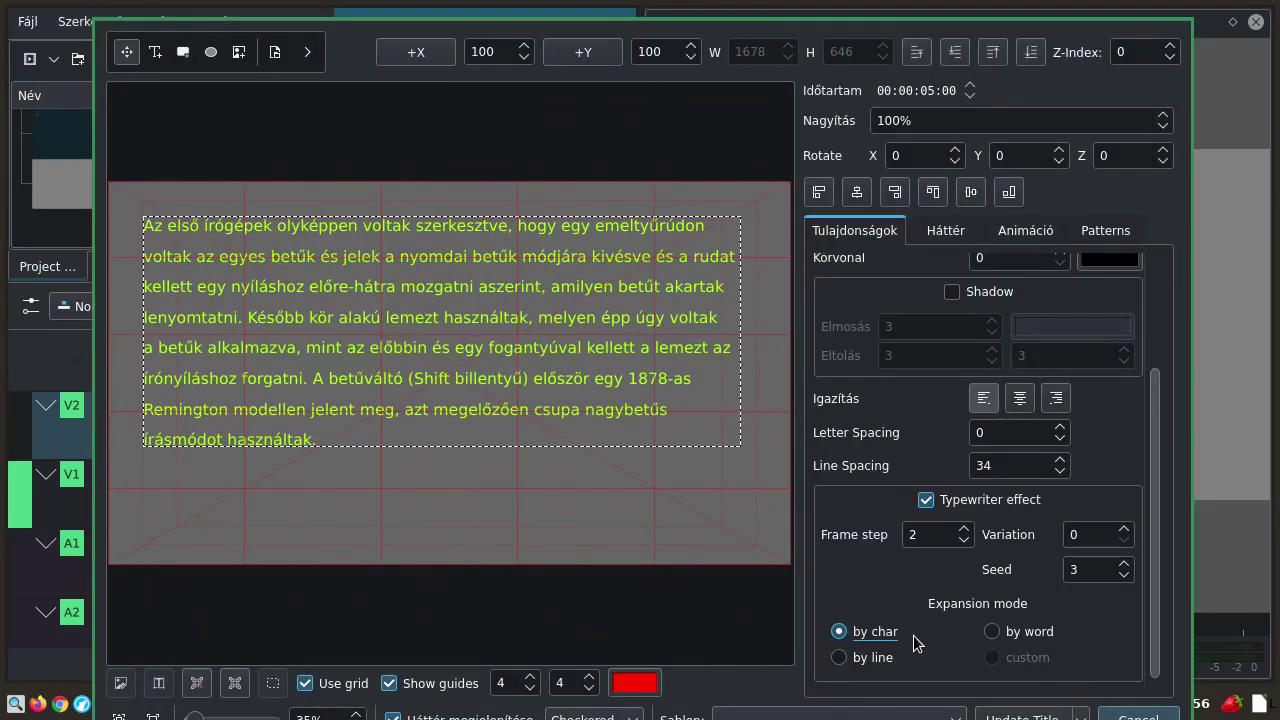
left_click(1000, 632)
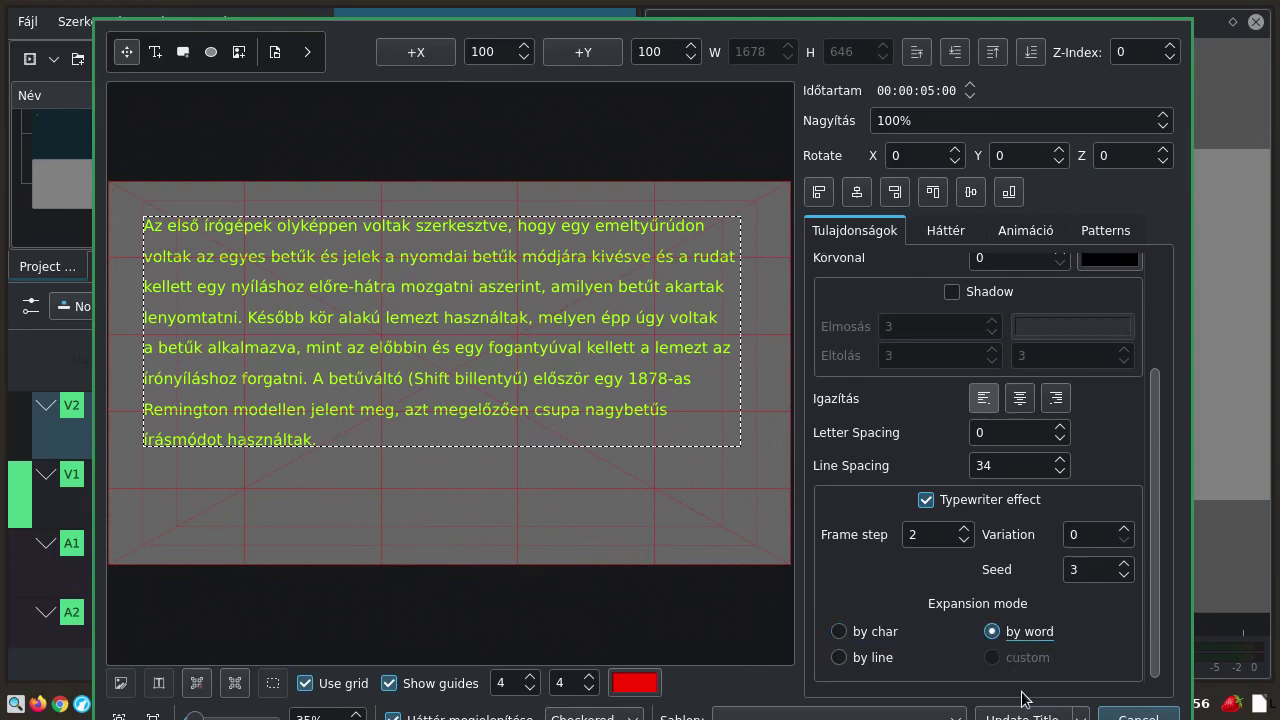
left_click(1020, 716)
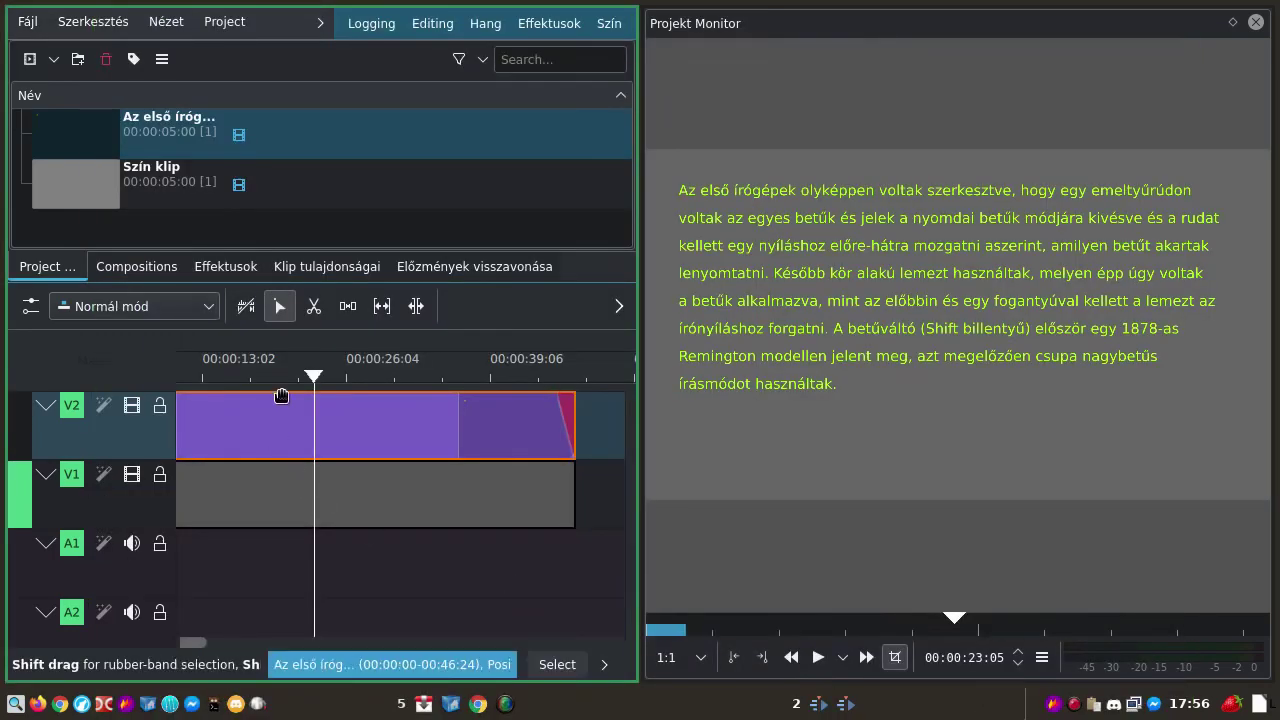
key("Home")
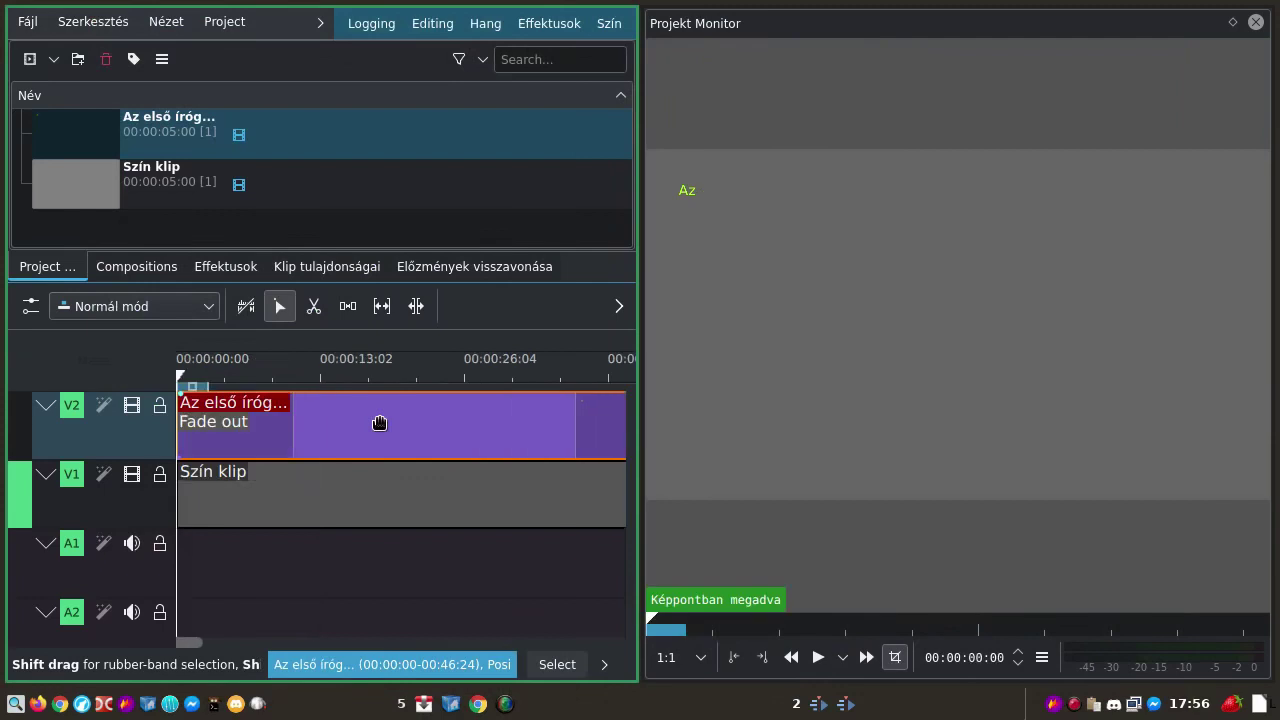
key("space")
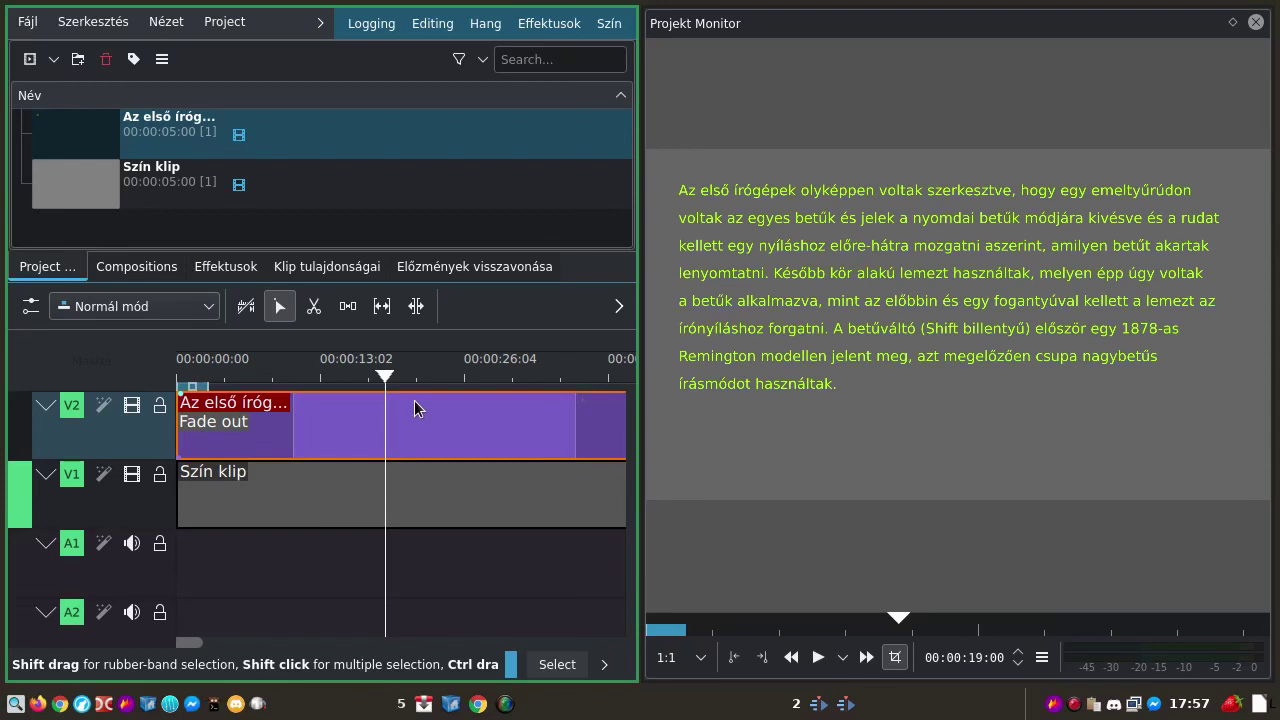
left_click(215, 370)
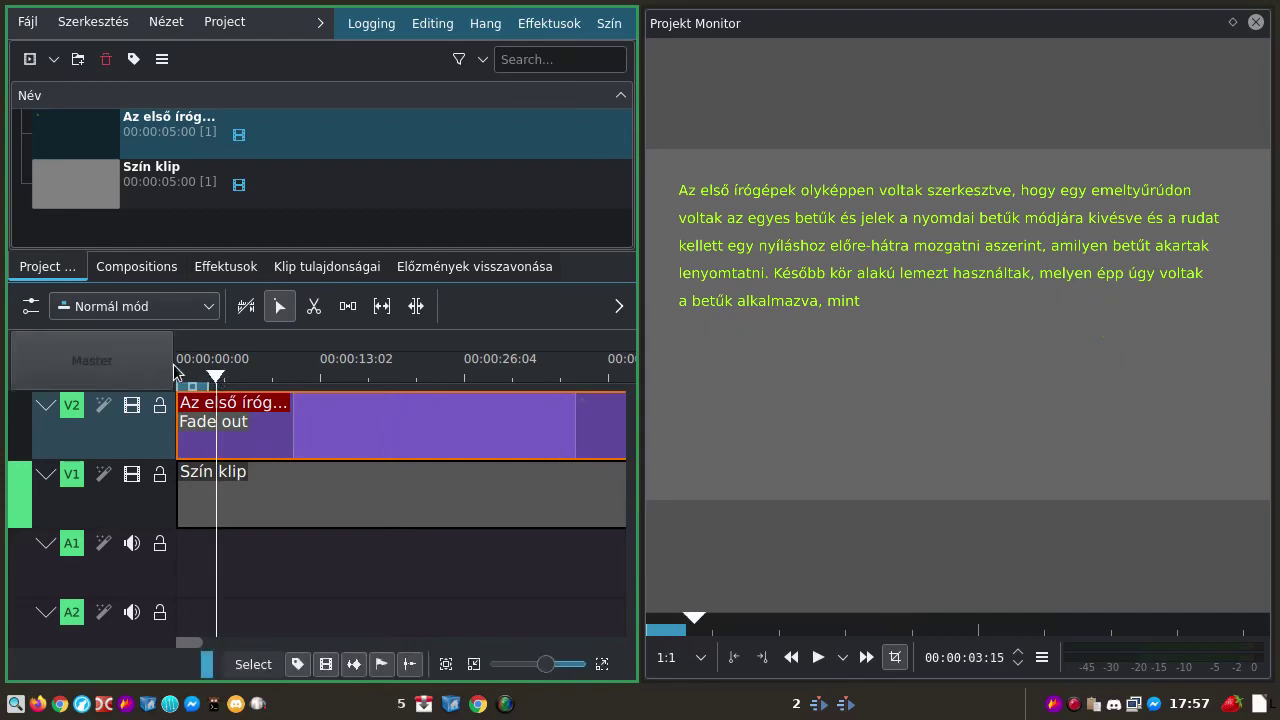
left_click(189, 370)
key("Home")
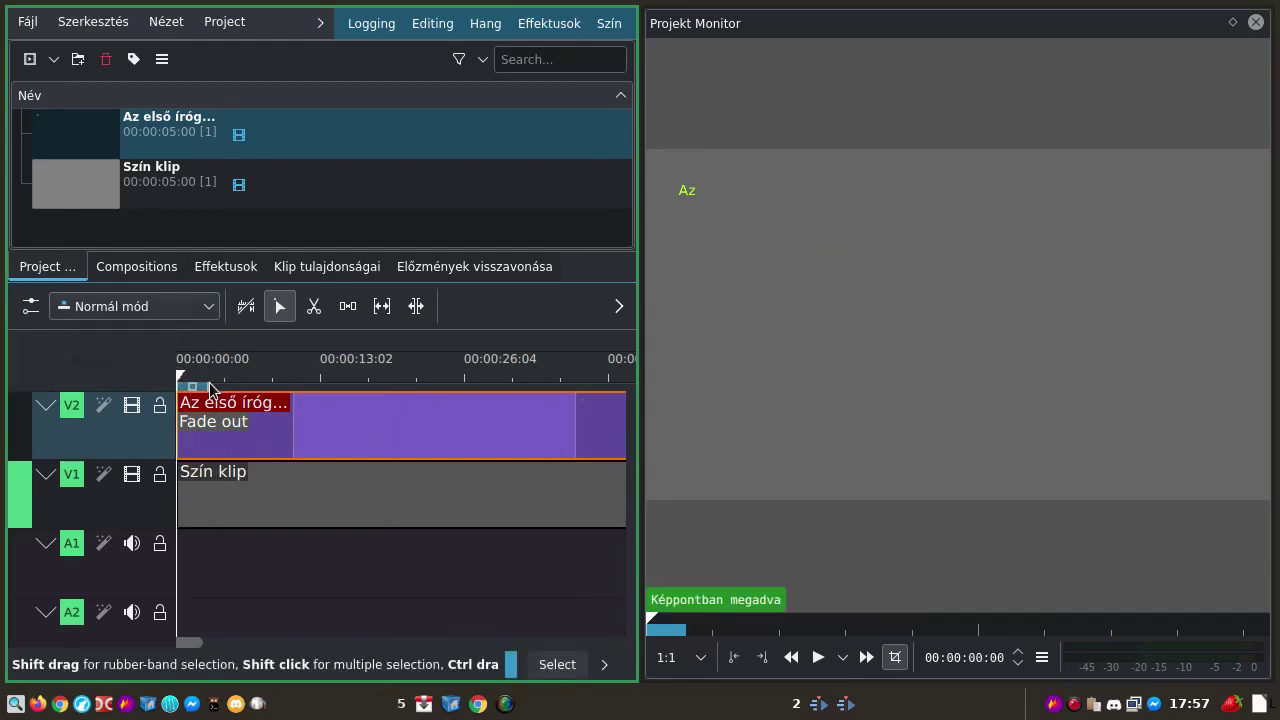
Switch the title's typewriter expansion mode to by line, update the title and preview it from the start.
double_click(315, 441)
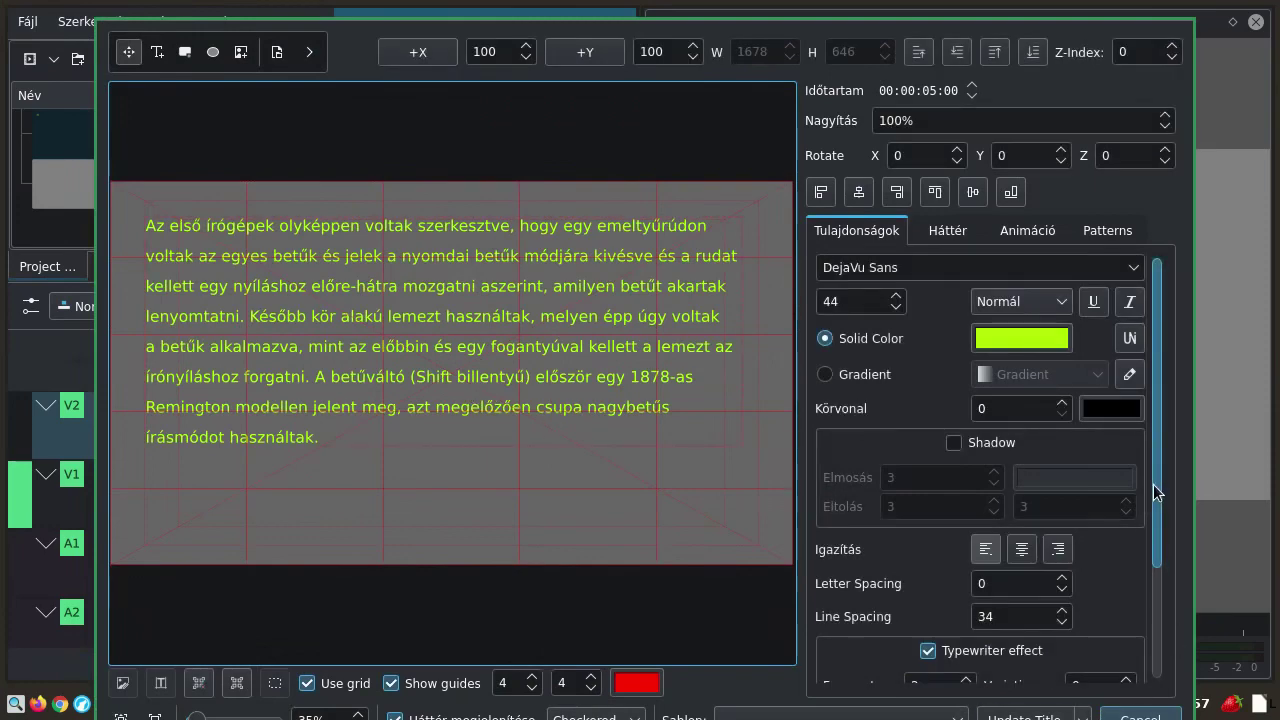
left_click_drag(1157, 492, 1157, 600)
left_click(858, 659)
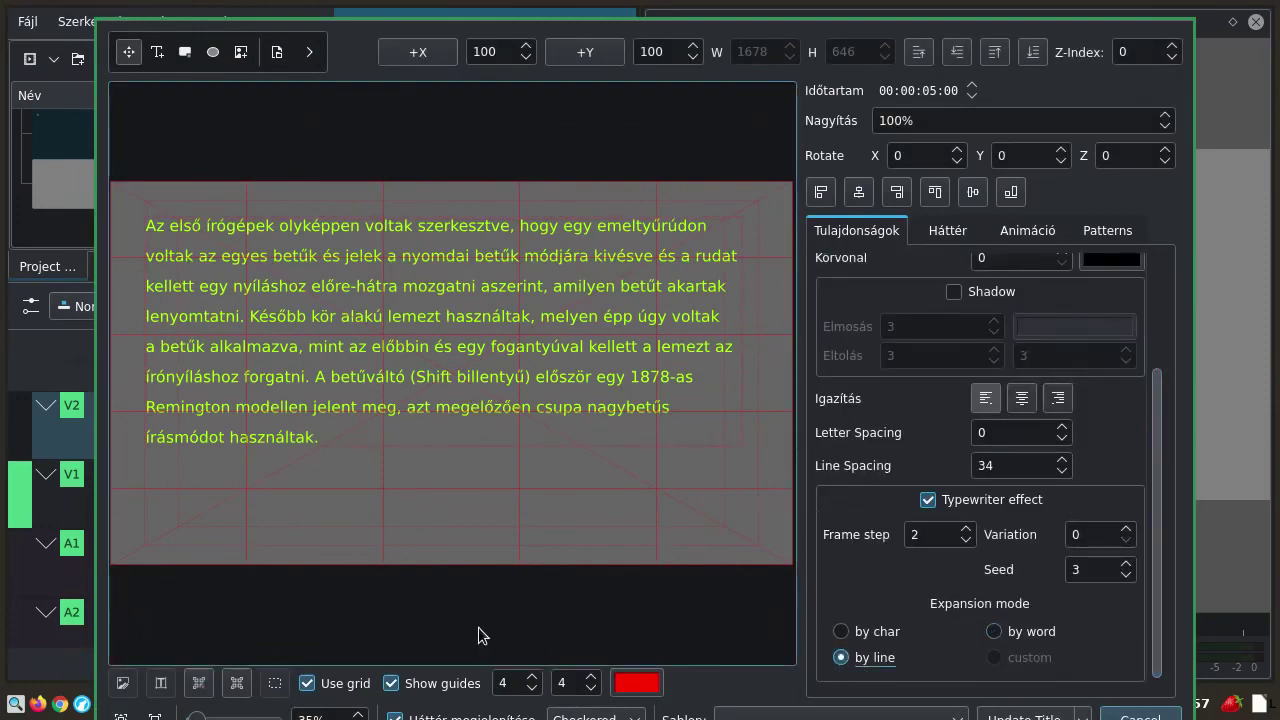
key("Return")
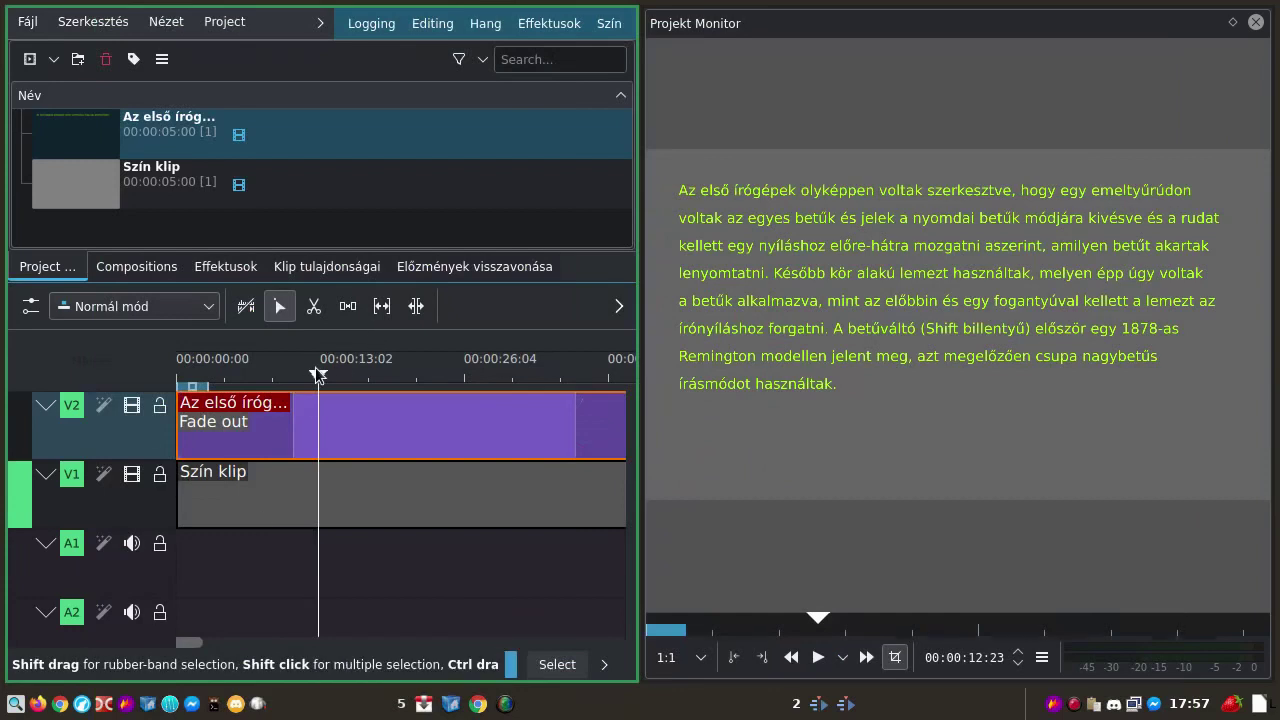
key("Home")
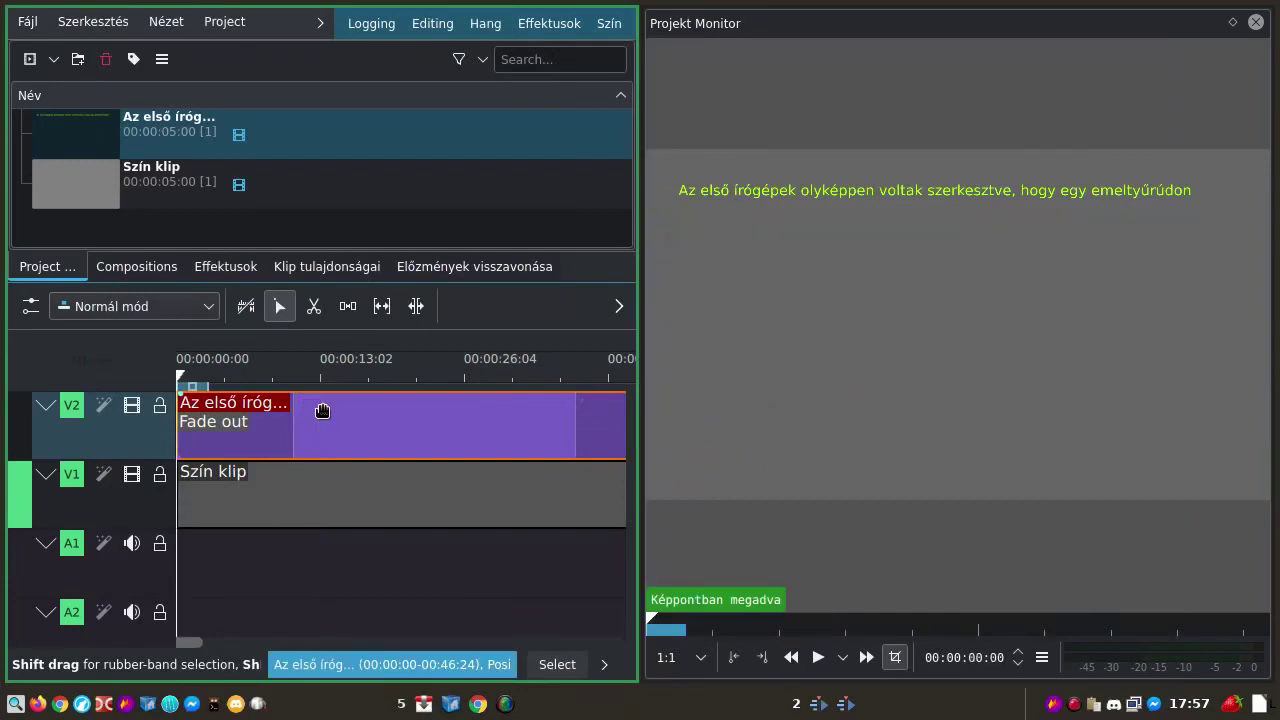
key("space")
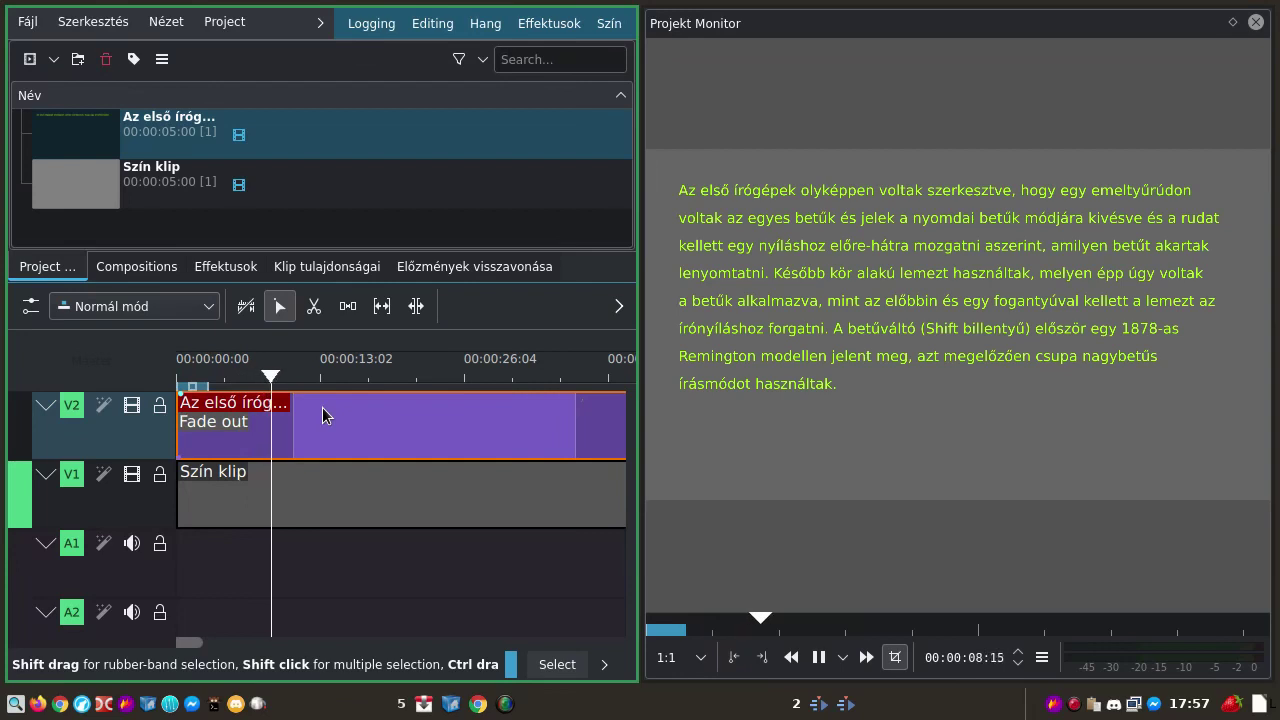
left_click(322, 415)
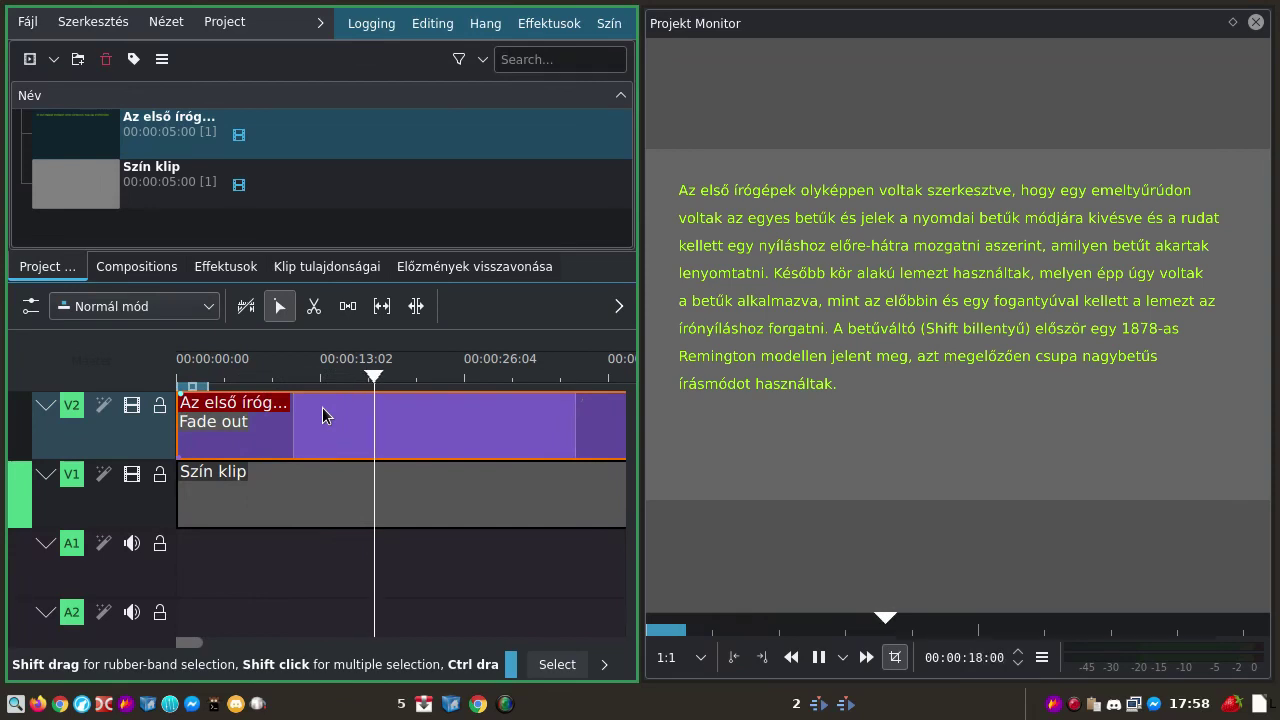
key("End")
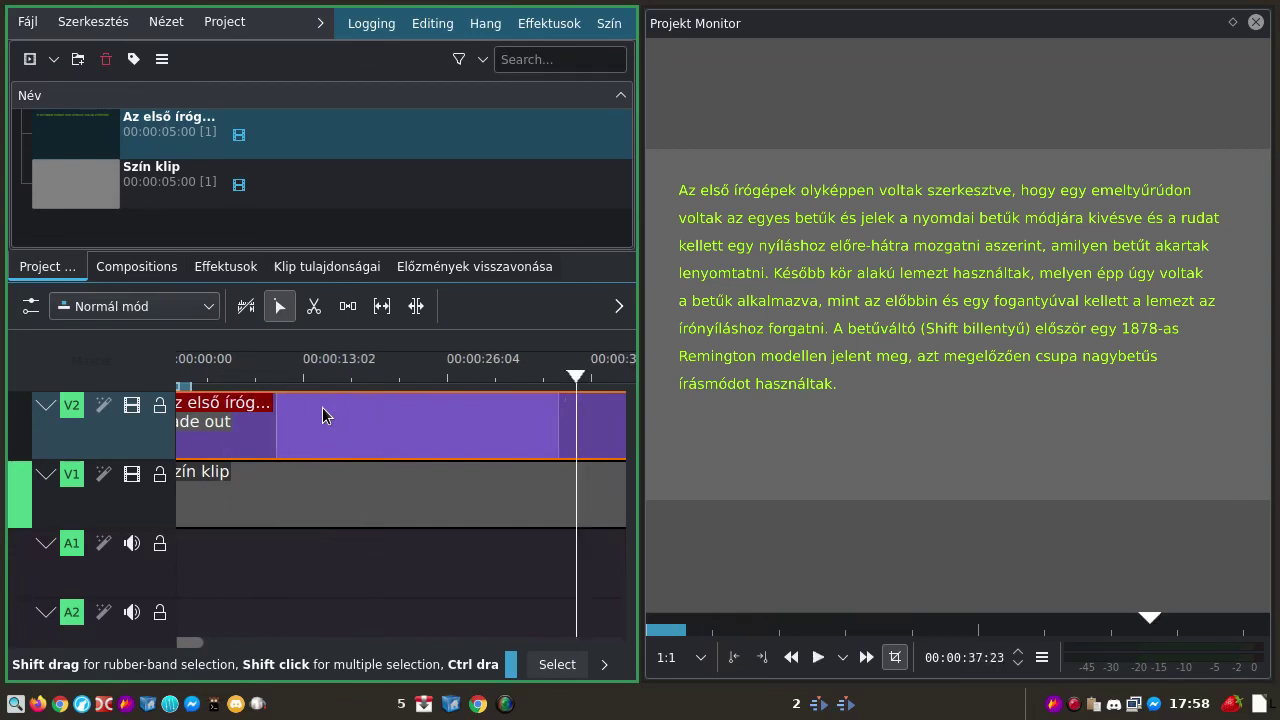